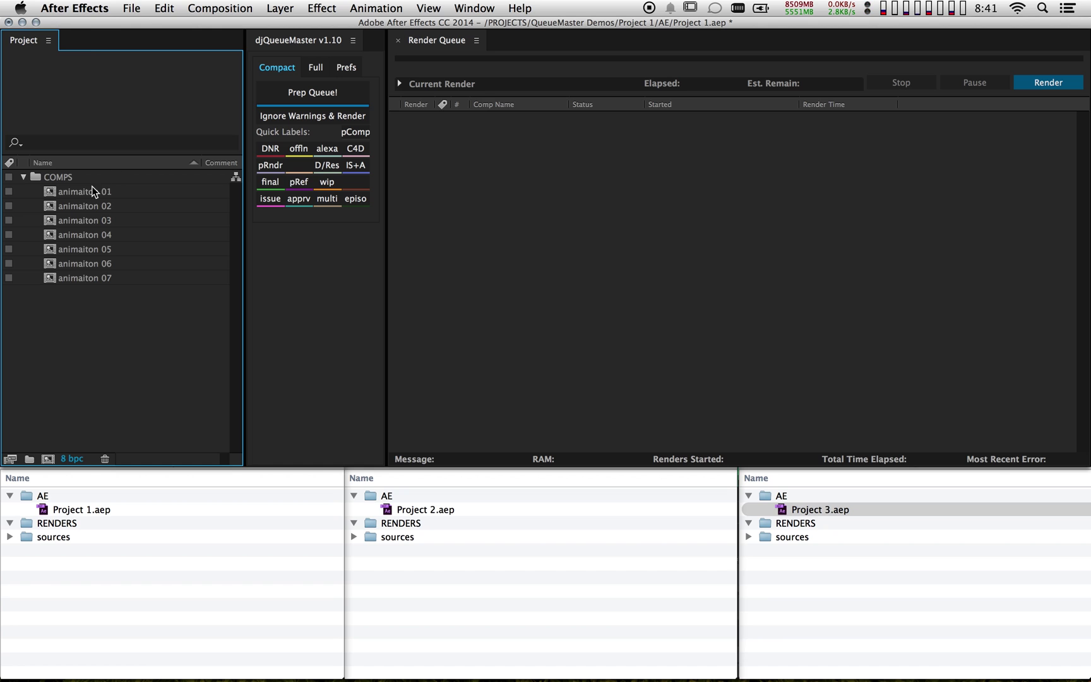
Step: Move the Project panel selection down one item in Project 1
key("Down")
Step: Queue animation comps 01–07 and give animaiton 07 three more EXR output modules (_1, _2, _3)
left_click(77, 278, "shift")
left_click_drag(51, 278, 524, 284)
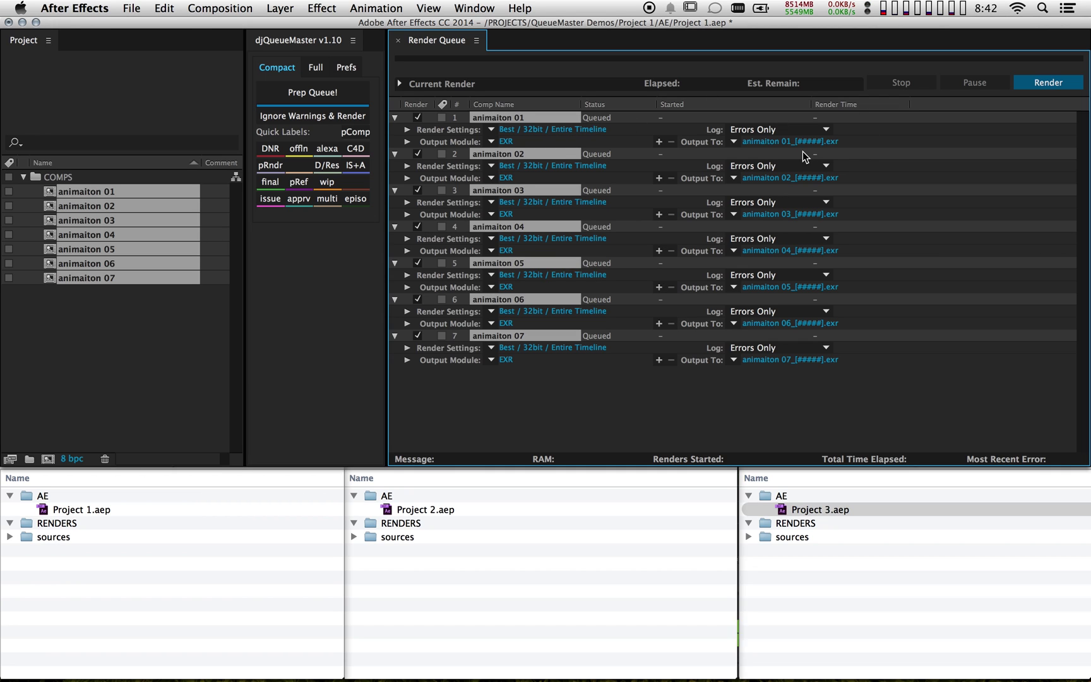
left_click(658, 360)
left_click(659, 372)
left_click(658, 384)
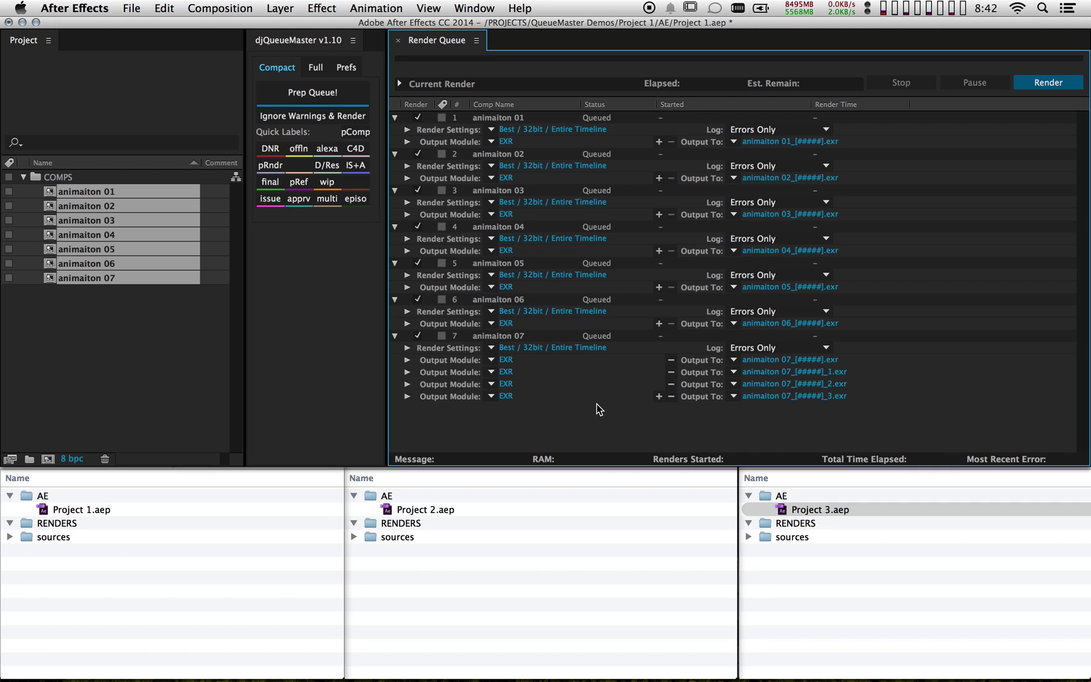
left_click(79, 340)
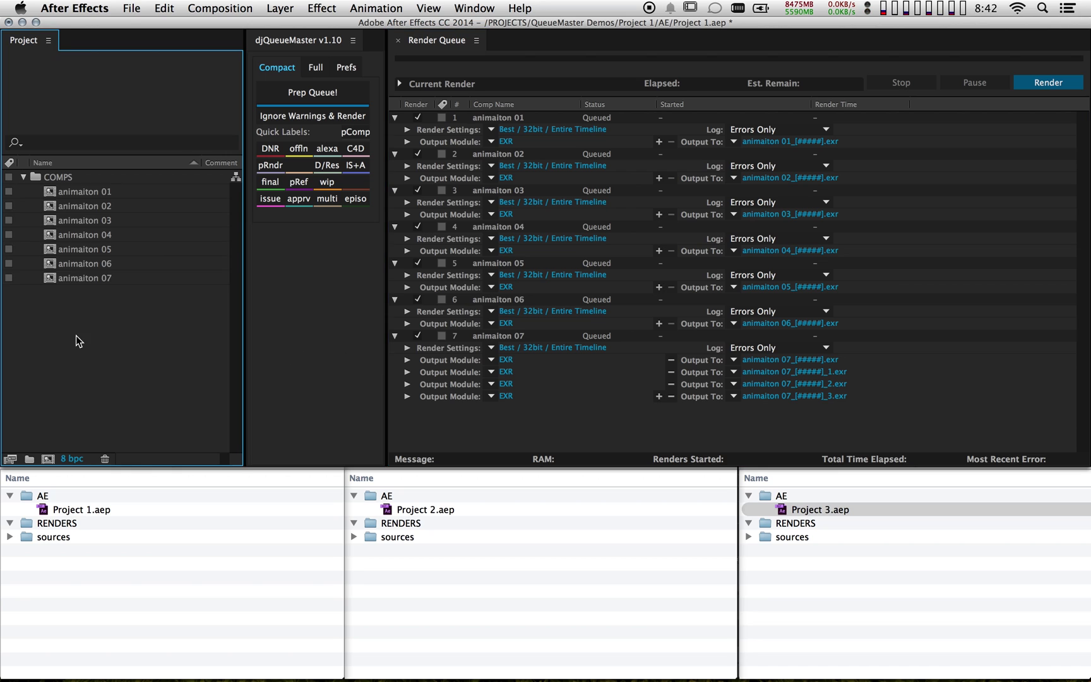
left_click(8, 278)
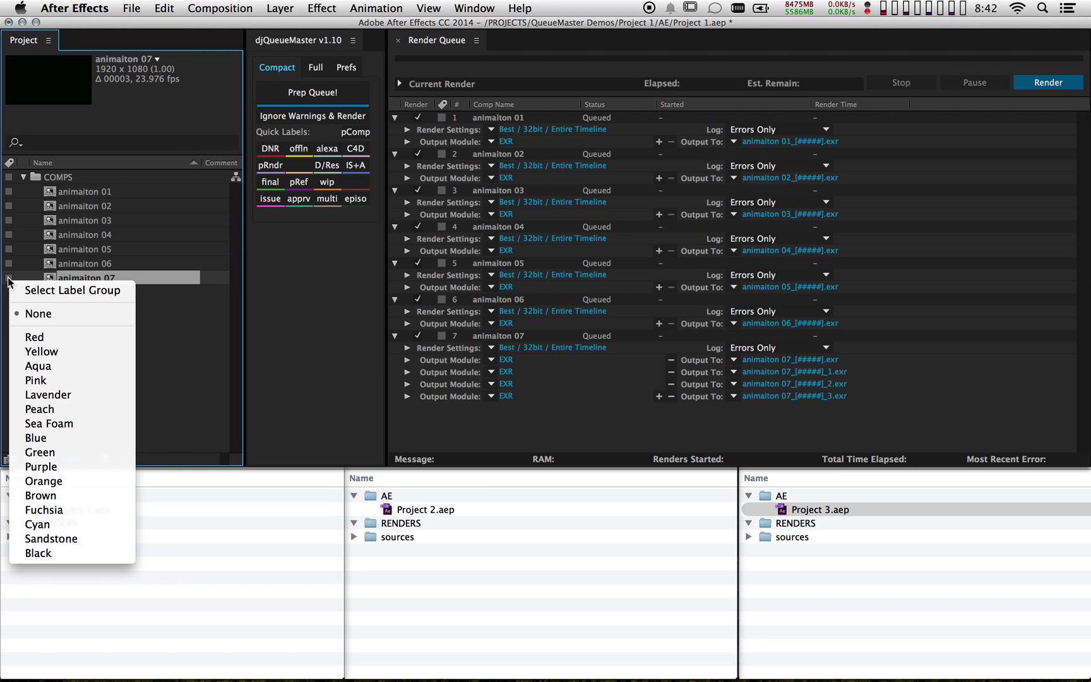
left_click(85, 524)
left_click(301, 315)
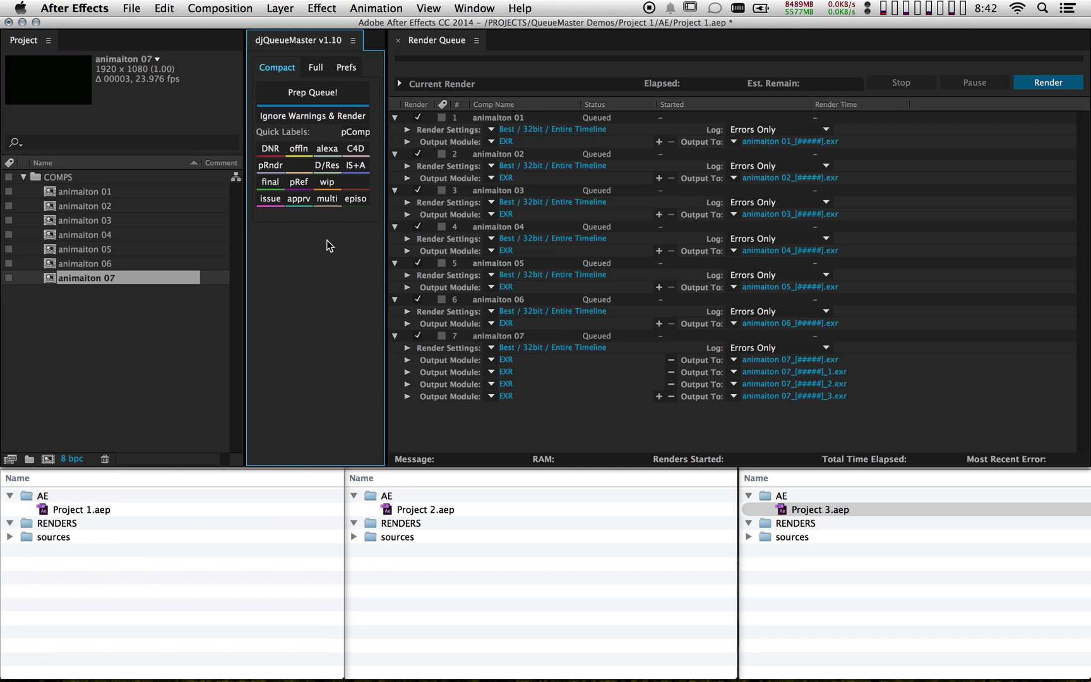
left_click(496, 265)
Step: Empty the render queue and tag all seven animation comps with the apprv label
key("super+a")
key("Delete")
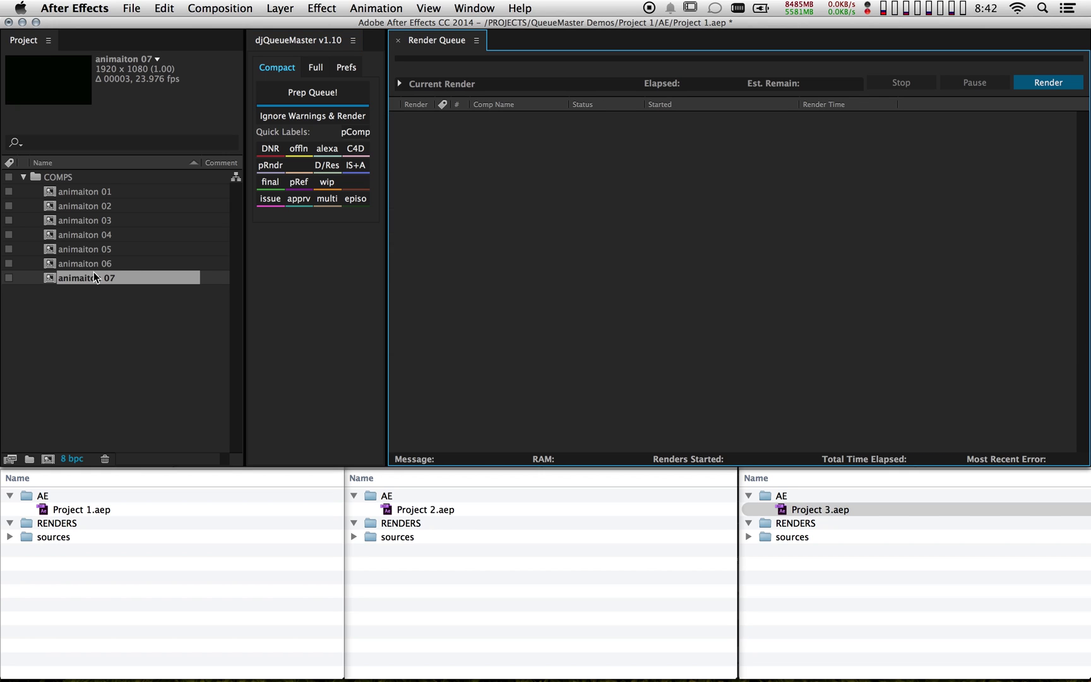
left_click(73, 189, "shift")
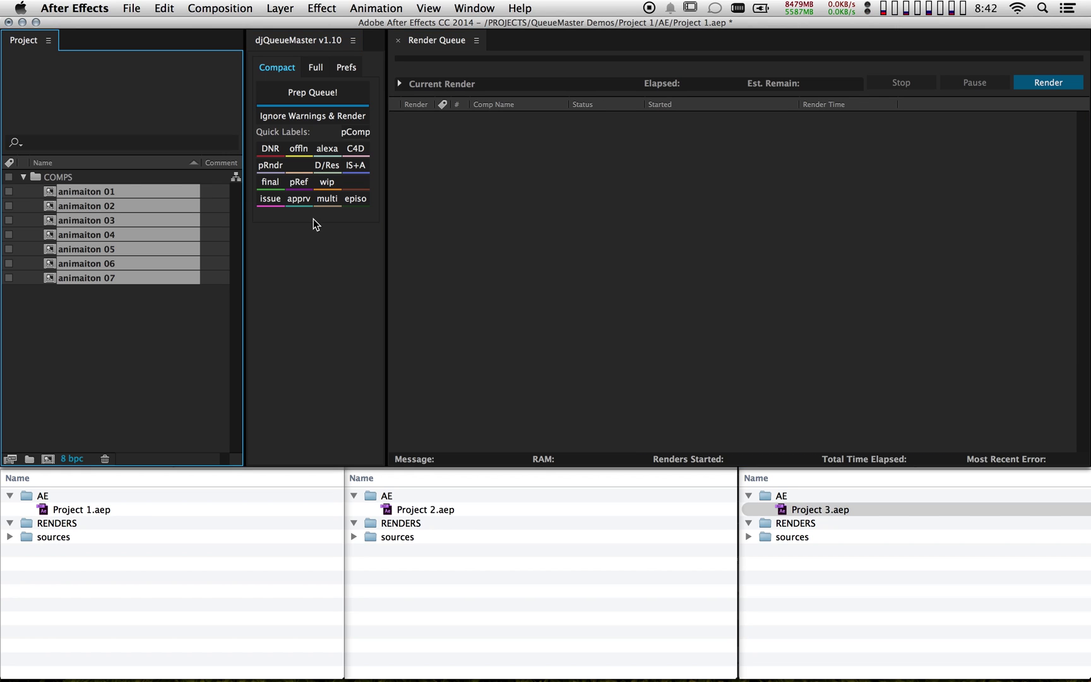
left_click(300, 203)
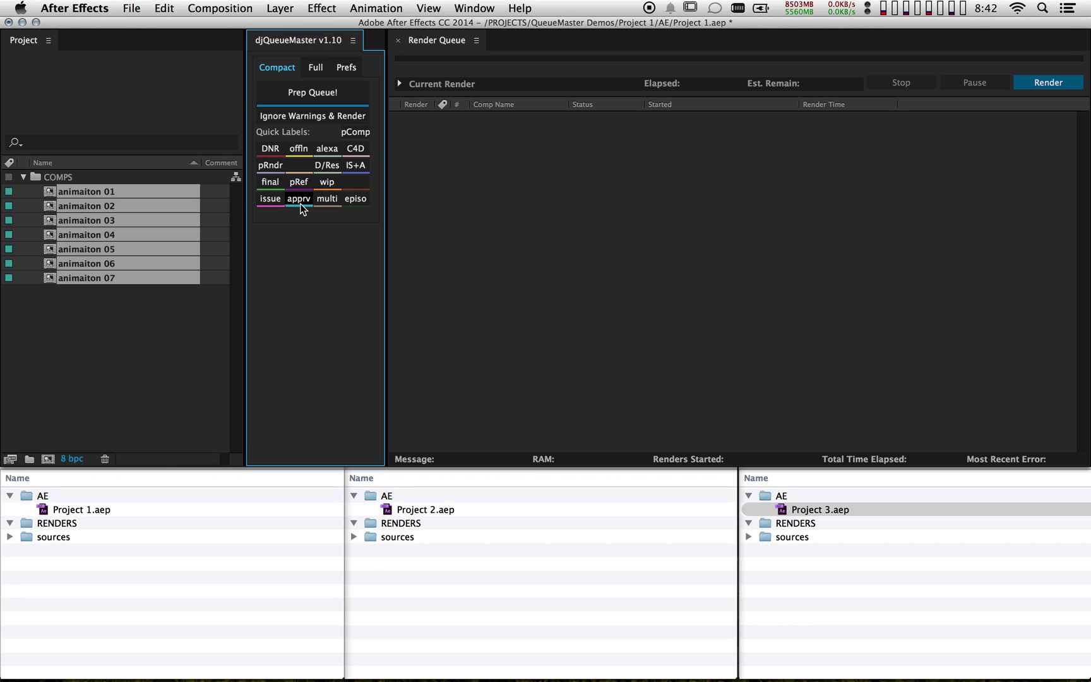
Step: Check animaiton 07's label colour without changing it, then queue all seven comps again
left_click(35, 354)
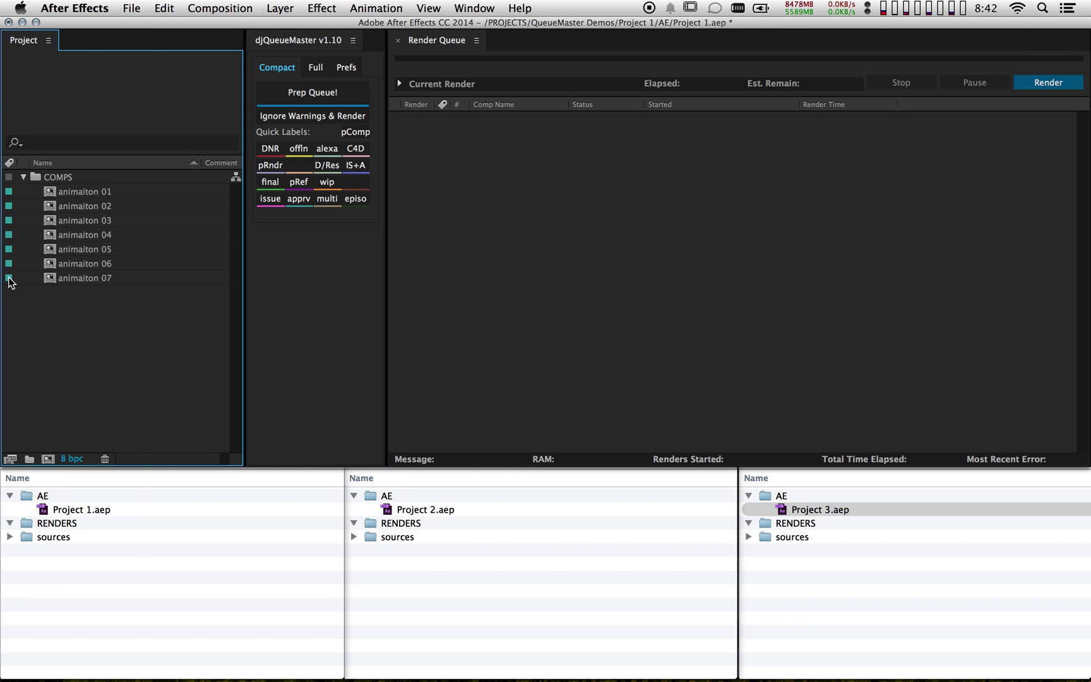
left_click(9, 278)
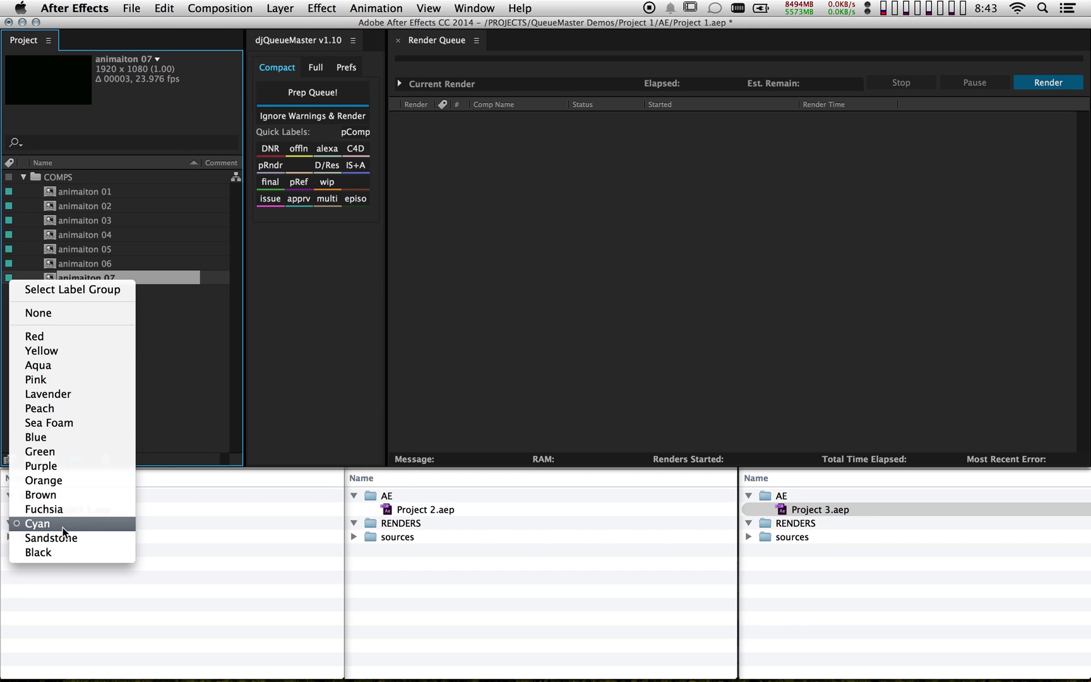
left_click(353, 247)
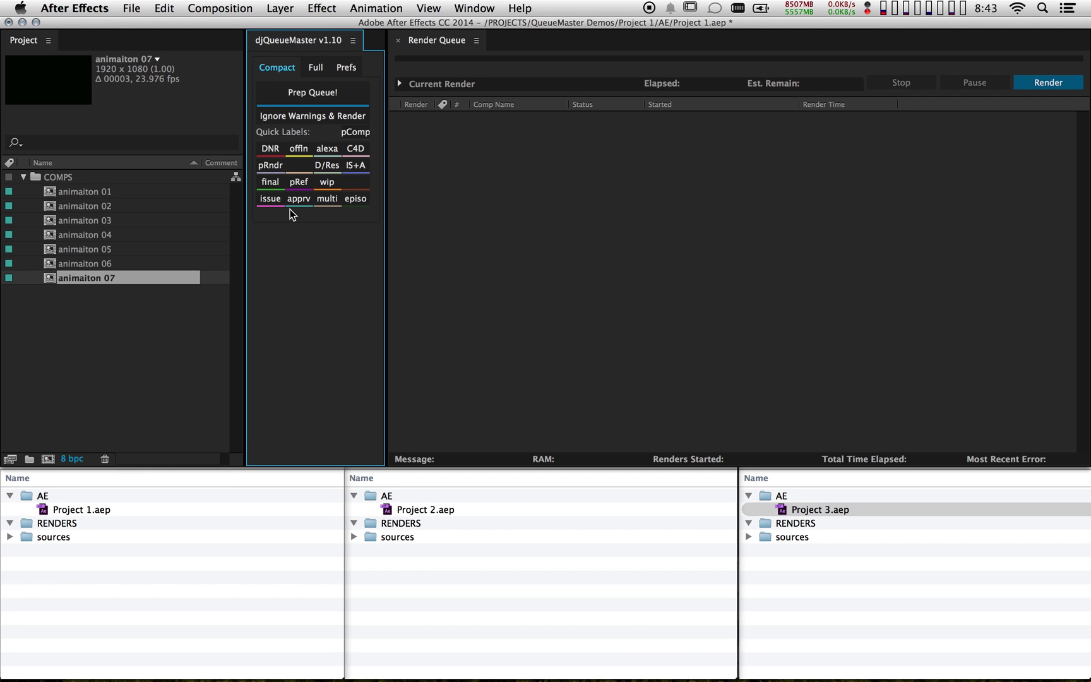
left_click(83, 190, "shift")
left_click_drag(55, 190, 566, 238)
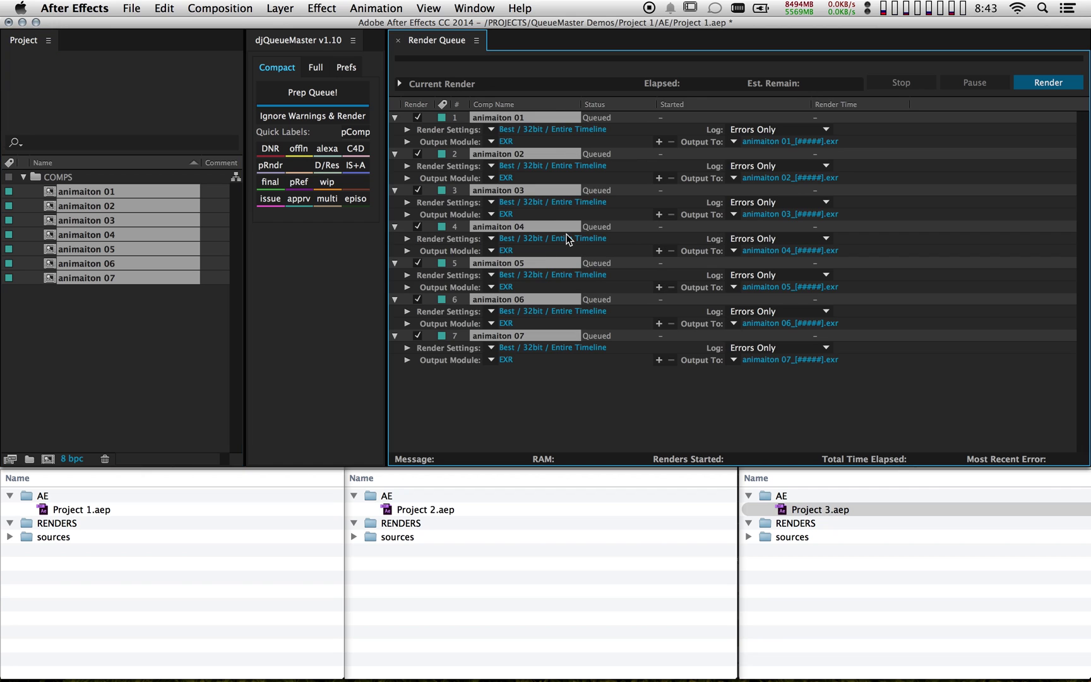
Step: Prep and render the queue as ProRes Proxy v01 movies, then check RENDERS/_Approvals in Finder
left_click(347, 93)
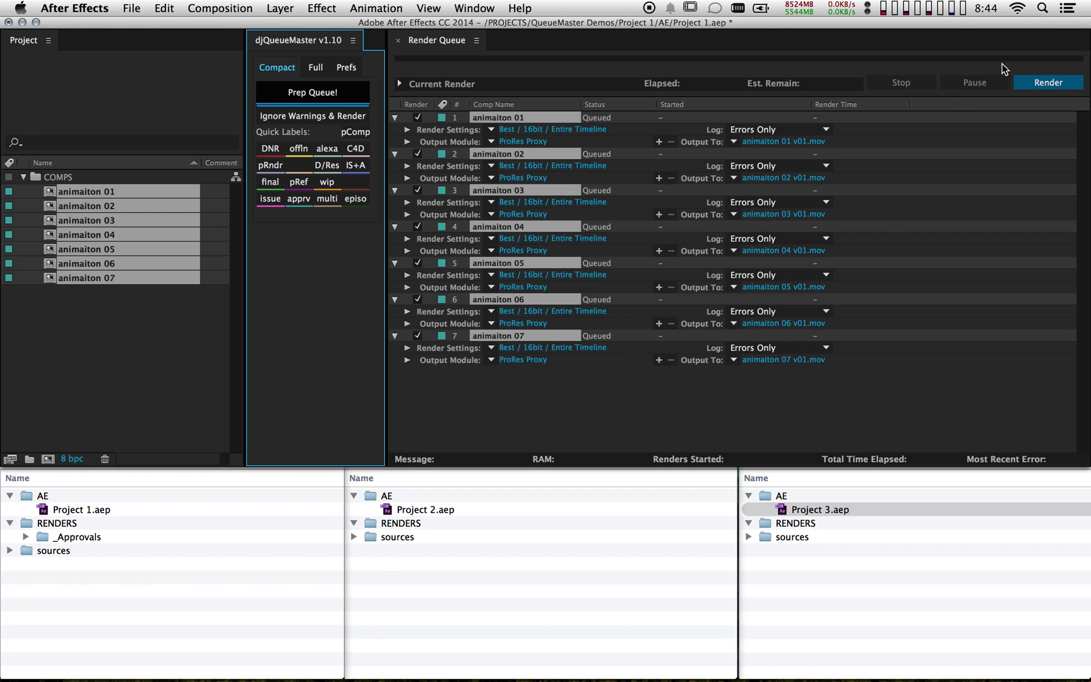
left_click(1022, 84)
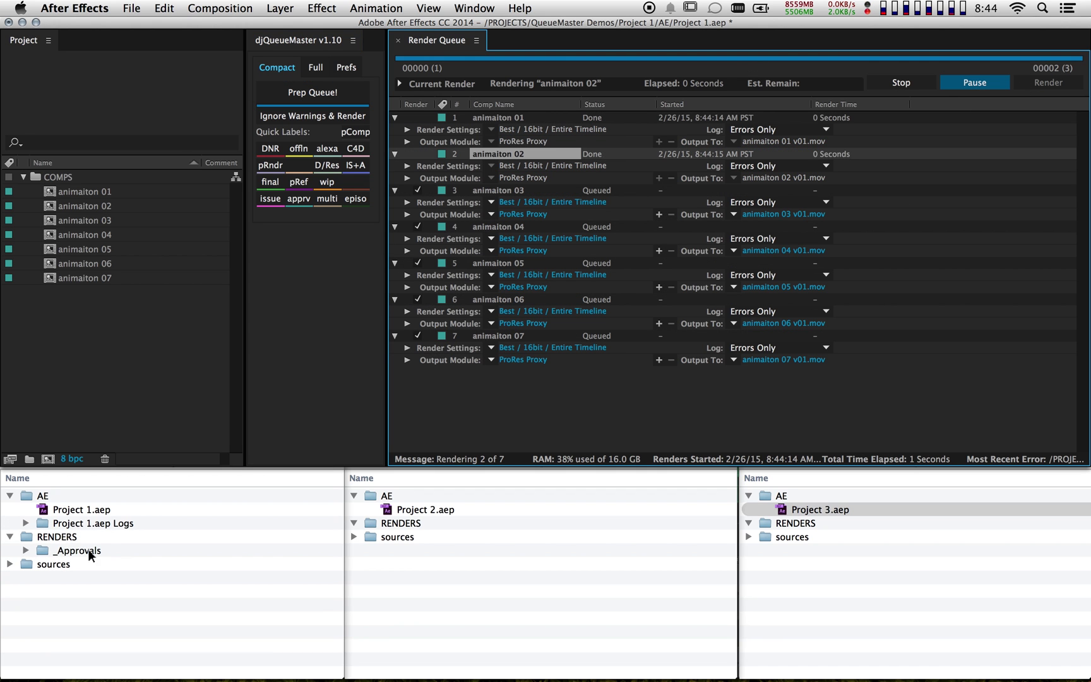
left_click(25, 551)
left_click(25, 551)
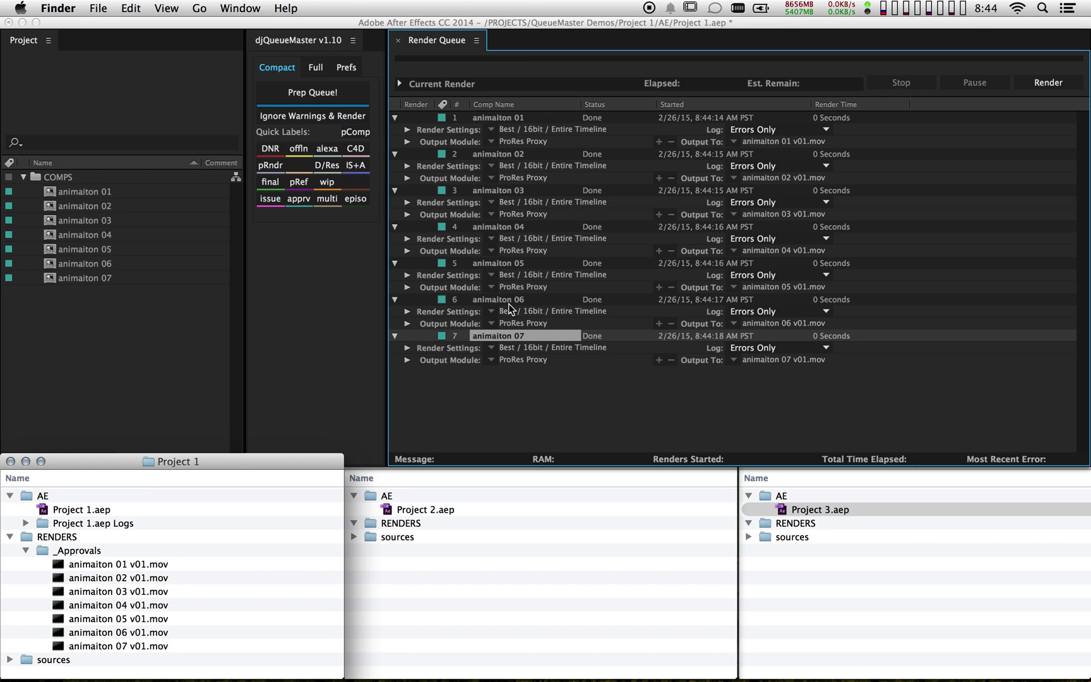
left_click(508, 338)
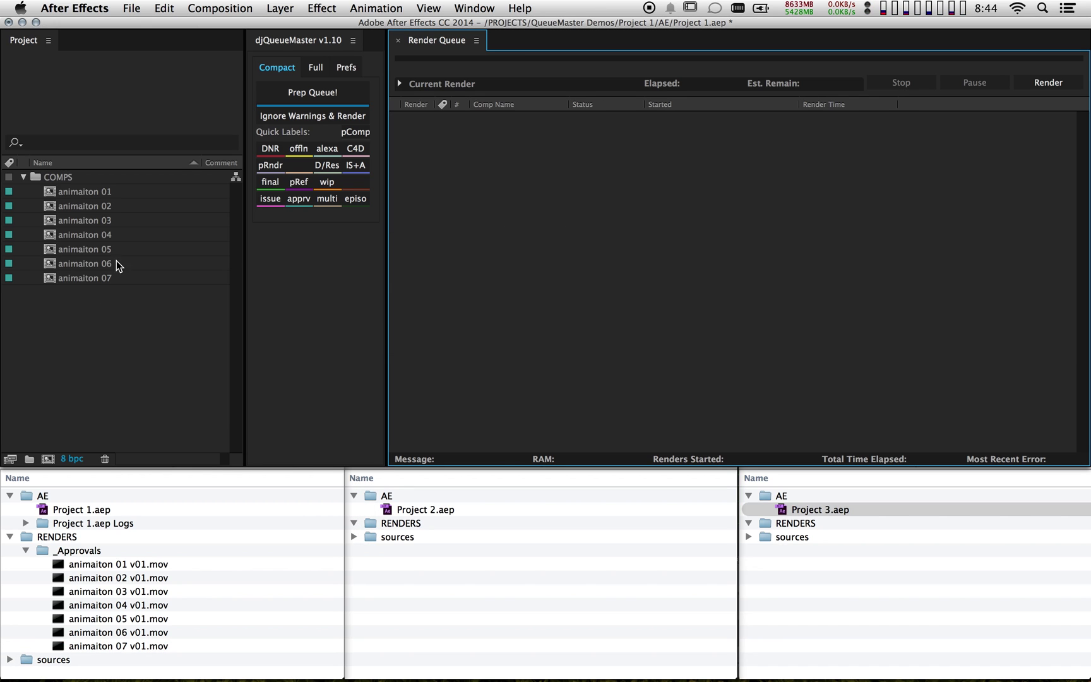
Step: Tag comps animaiton 04 through 07 with the pRef label
left_click(88, 233)
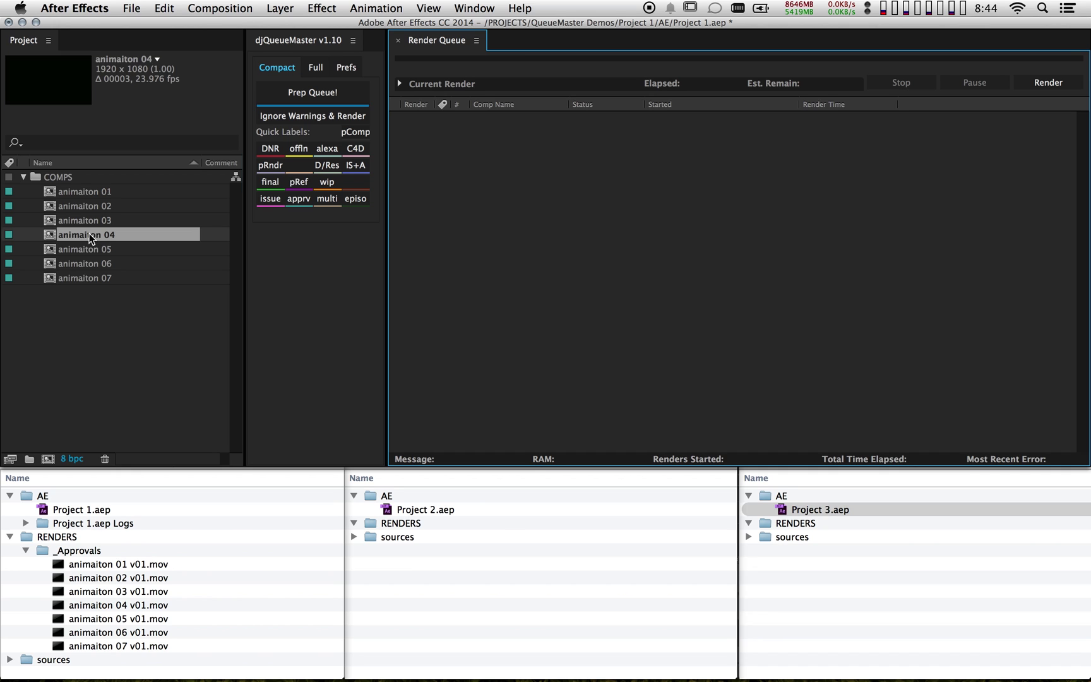
left_click(80, 277, "shift")
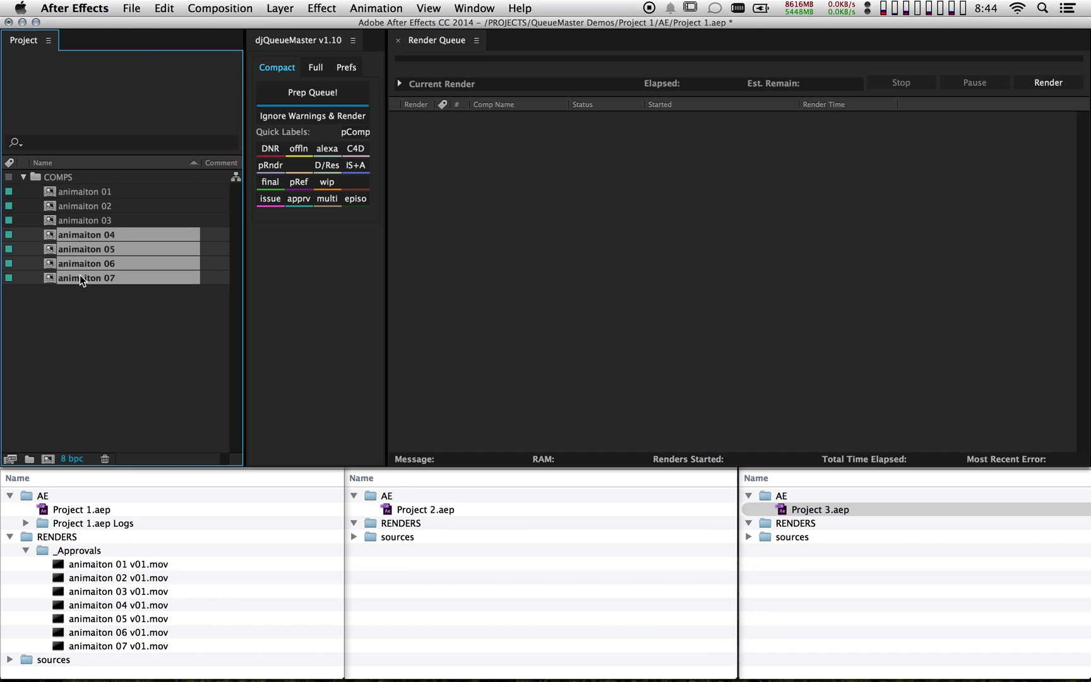
left_click(299, 181)
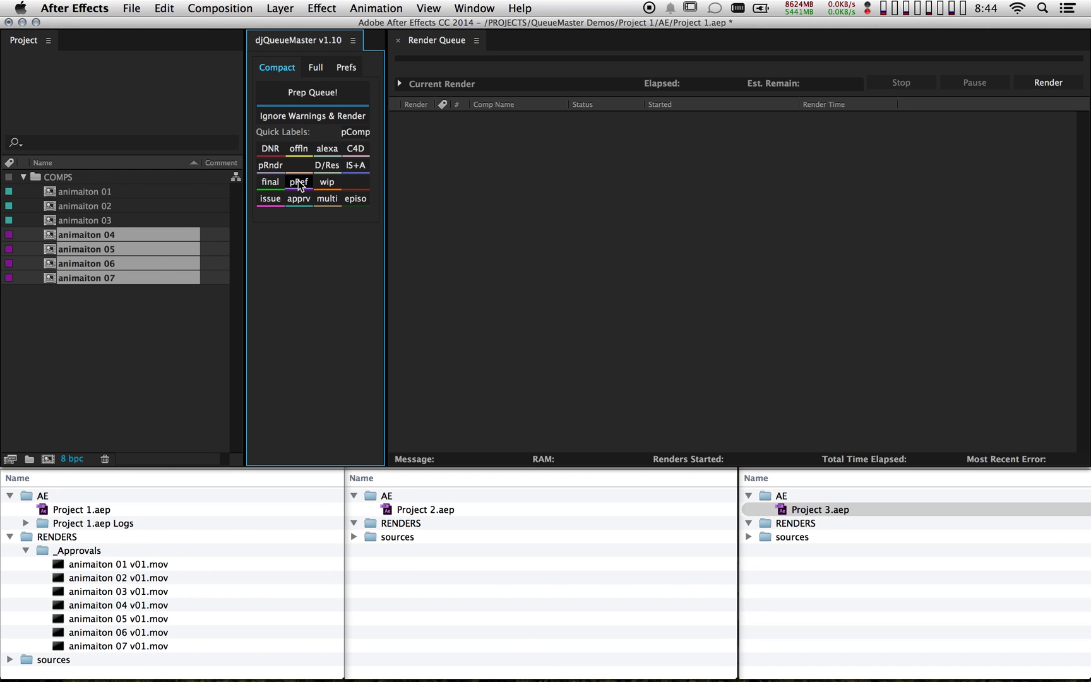
Step: Queue all seven comps and apply per-label outputs: ProRes Proxy v02 for 01–03, Avid DNX 36 for 04–07
left_click(80, 191)
left_click(80, 219, "shift")
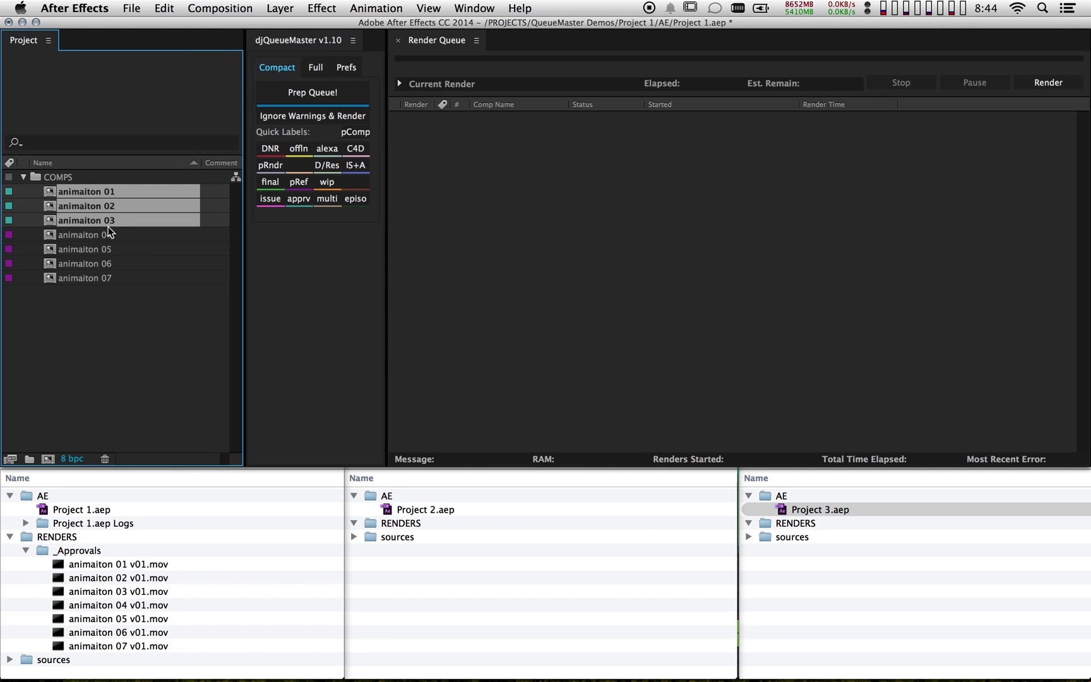
left_click(101, 281, "shift")
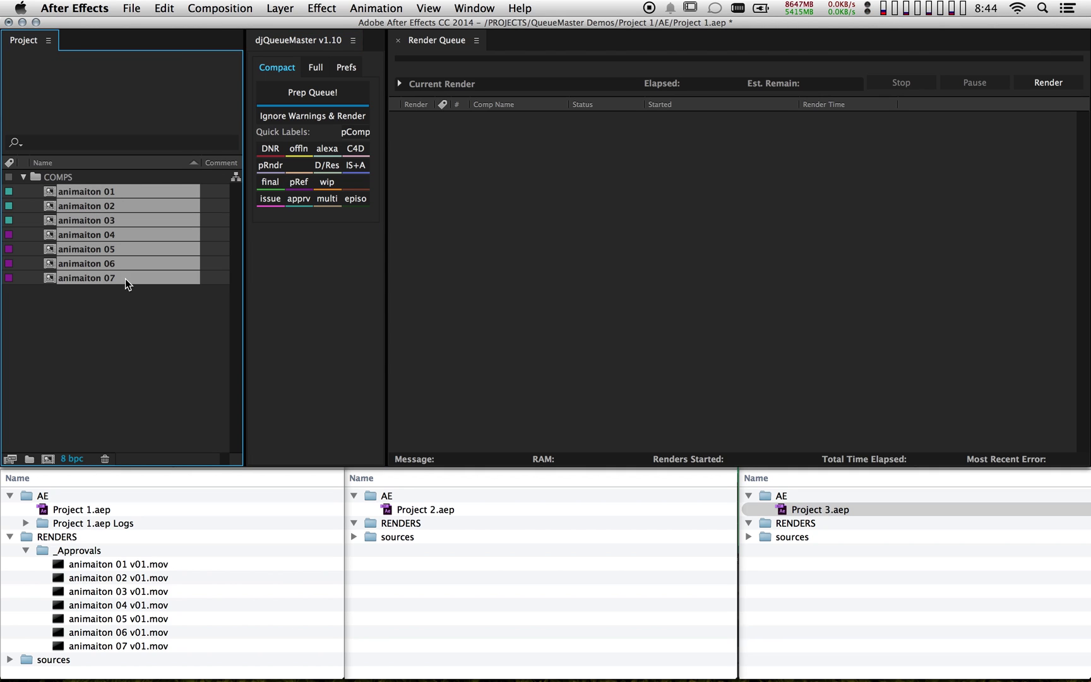
left_click_drag(46, 278, 594, 251)
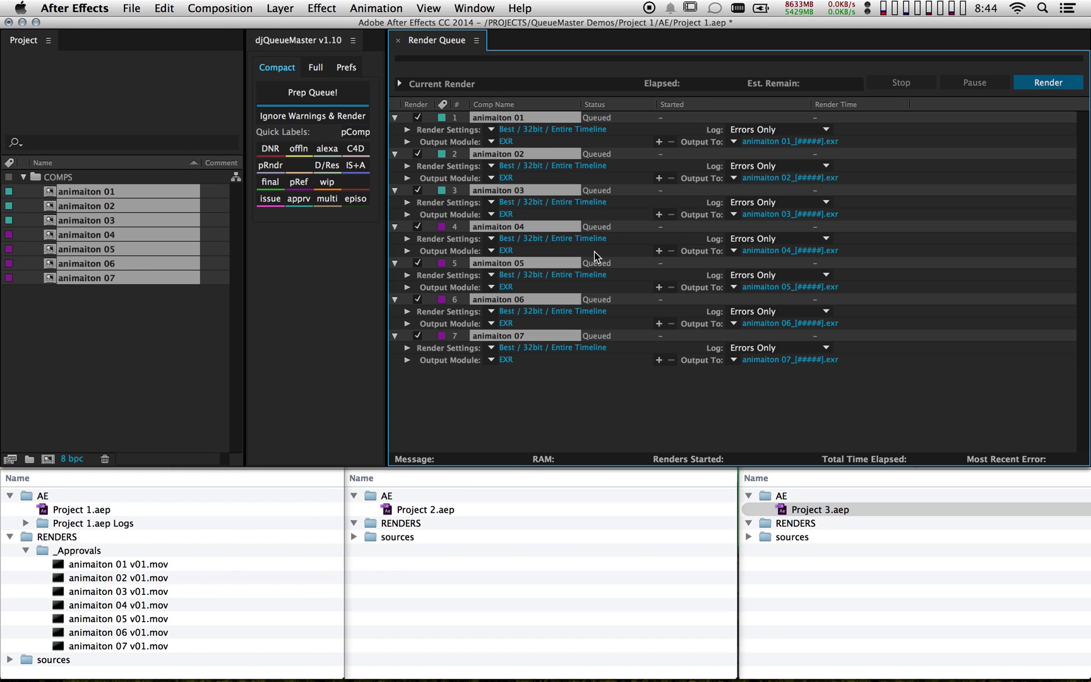
left_click(313, 92)
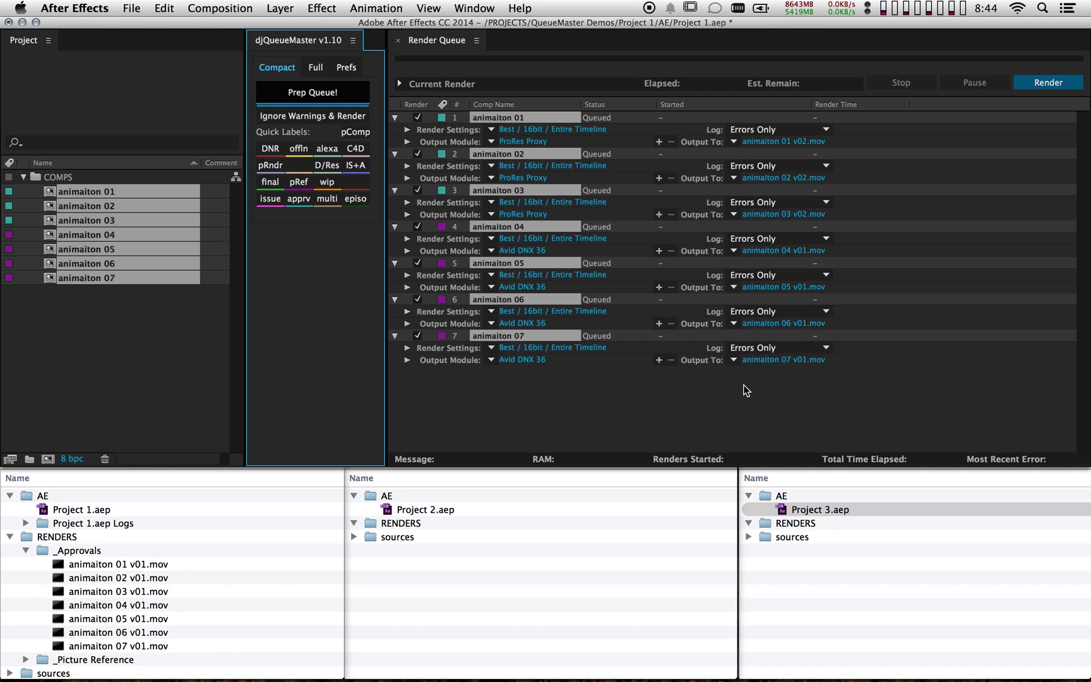
Step: Render the queue, then review the _Approvals v02 and _Picture Reference v01 movies in Finder
scroll(266, 509, "down", 1)
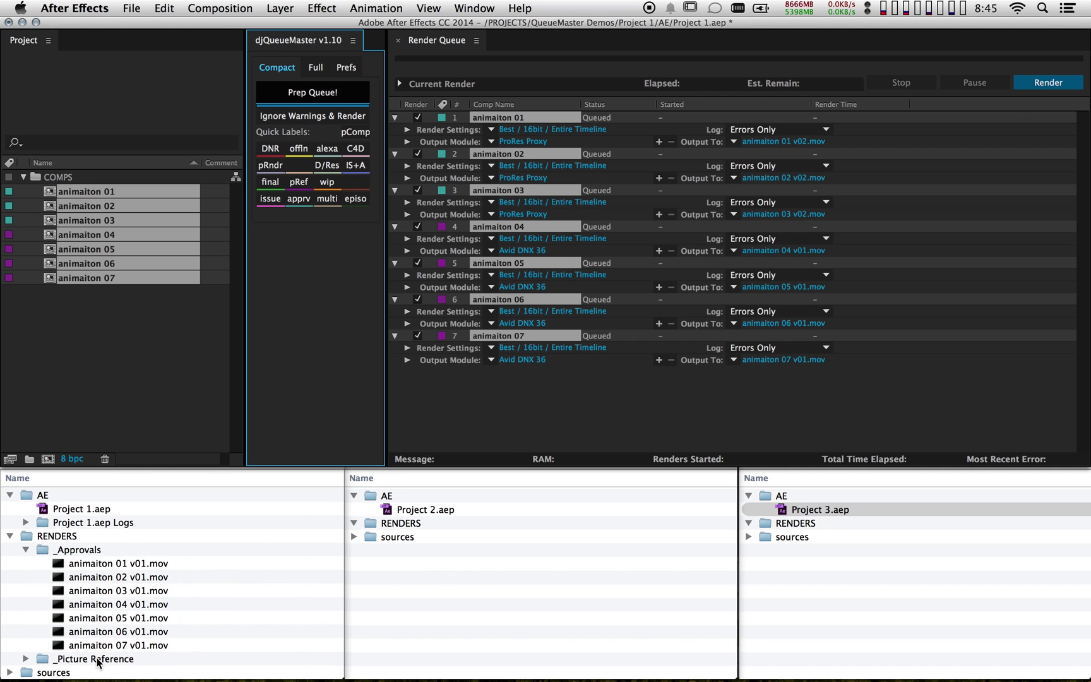
left_click(1048, 82)
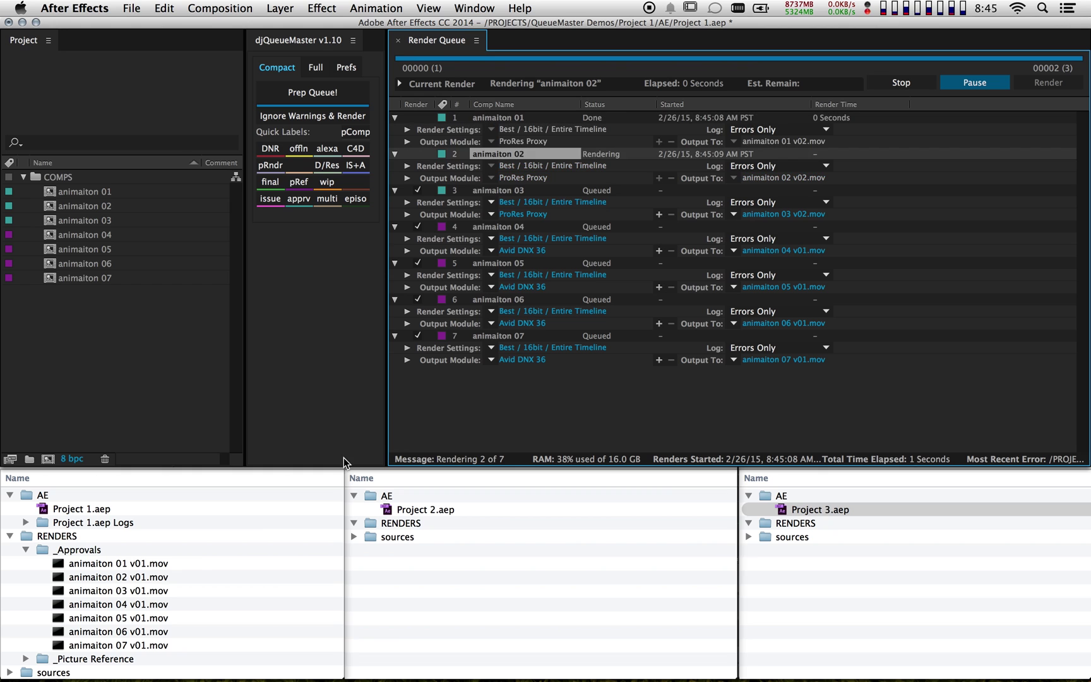
scroll(243, 553, "down", 2)
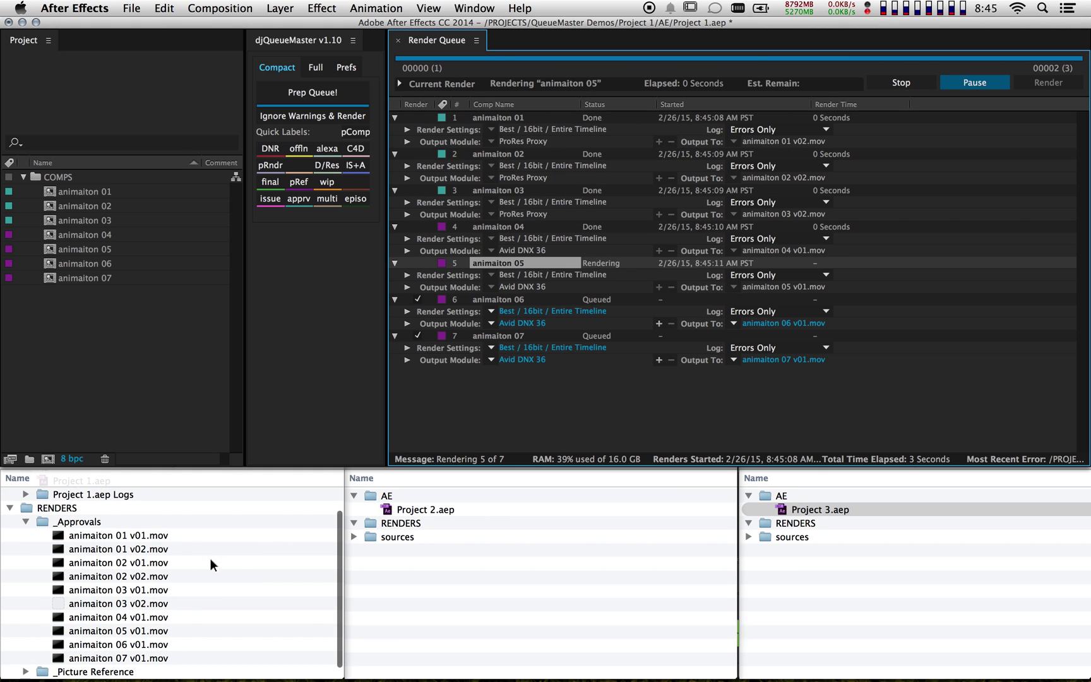
scroll(224, 565, "down", 1)
left_click(26, 659)
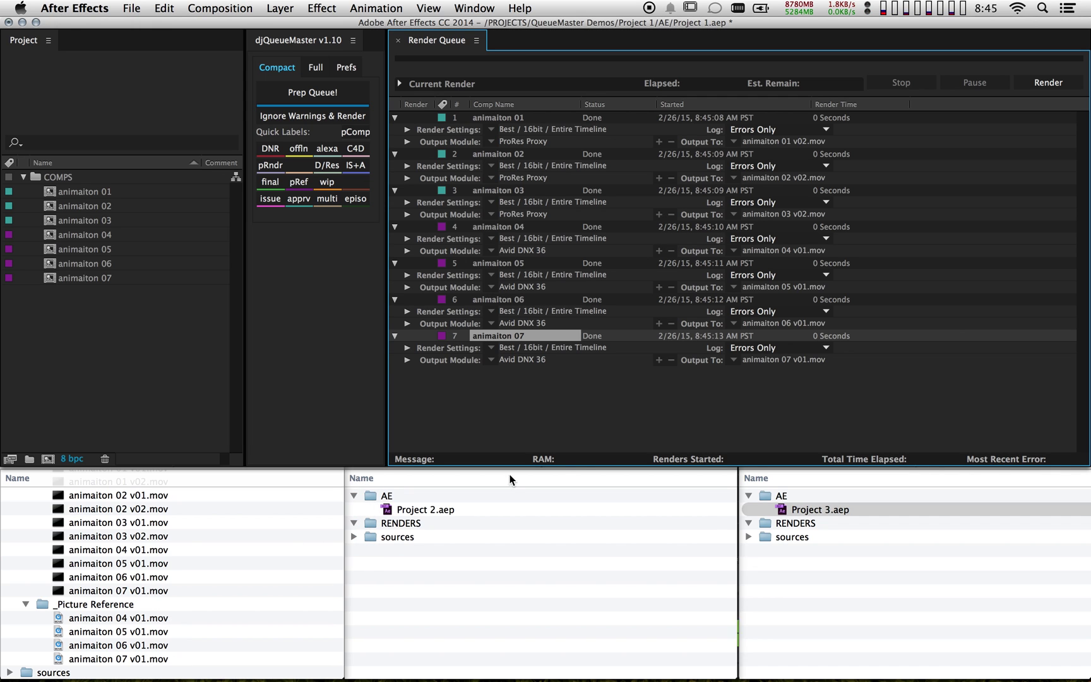
left_click(19, 631)
Step: Collapse the _Picture Reference and _Approvals folders in Finder and return to After Effects
left_click(26, 603)
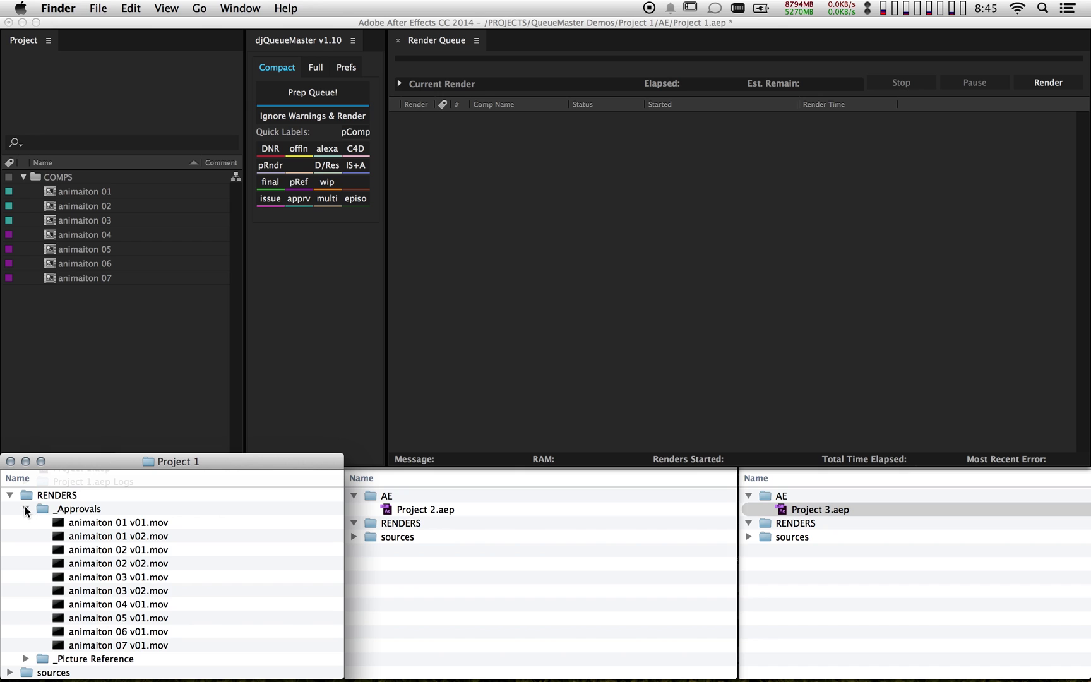
left_click(26, 509)
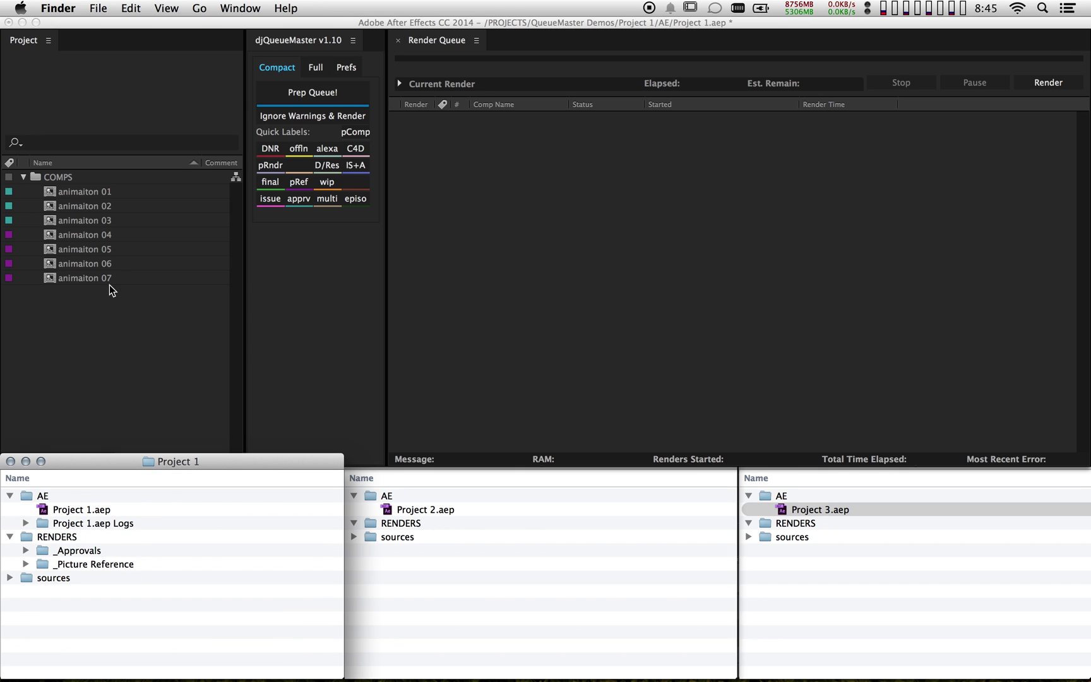
left_click(95, 276)
Step: Label animaiton 01–07 as final, queue them, and apply ProRes 4444 v01 output with Prep Queue!
left_click(94, 192)
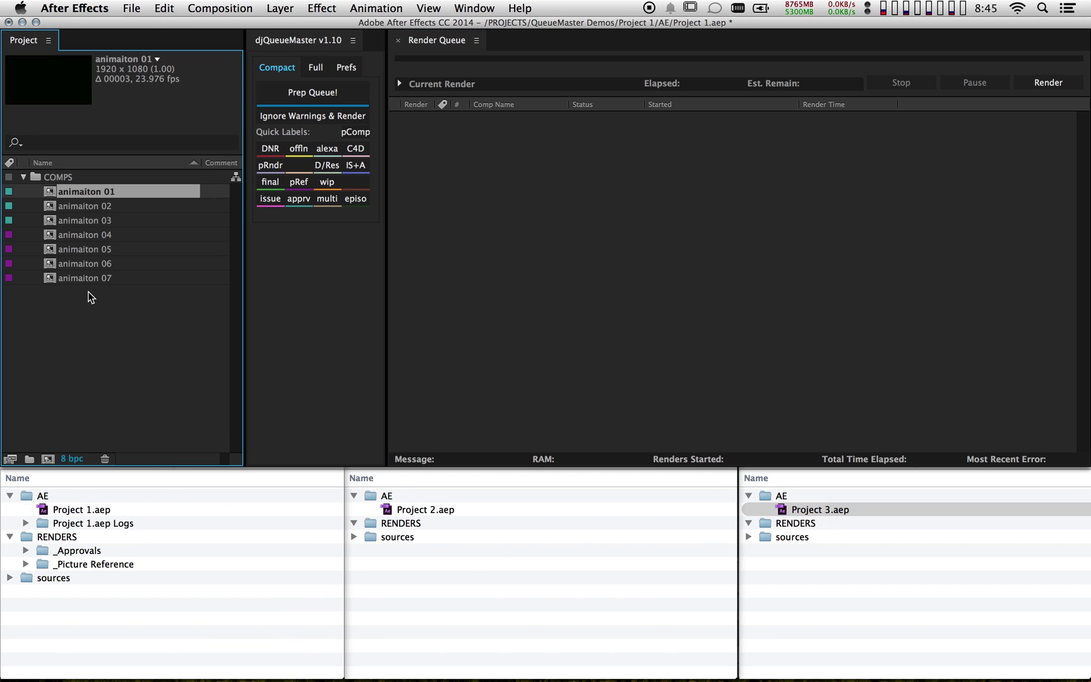
left_click(87, 276, "shift")
left_click(271, 182)
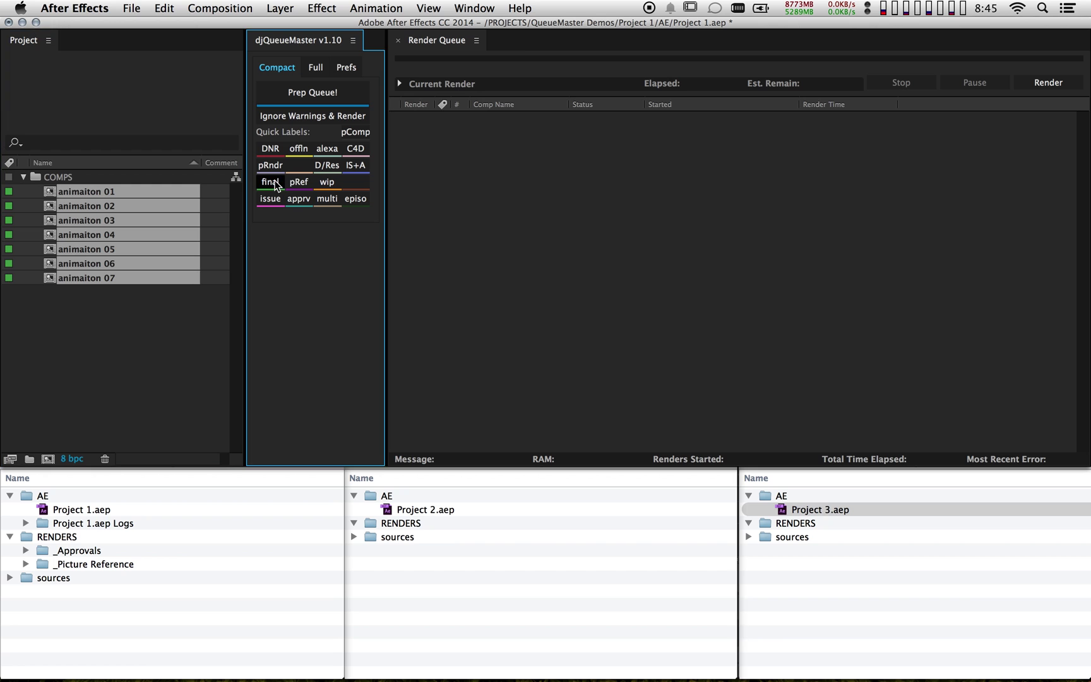
left_click_drag(56, 190, 546, 200)
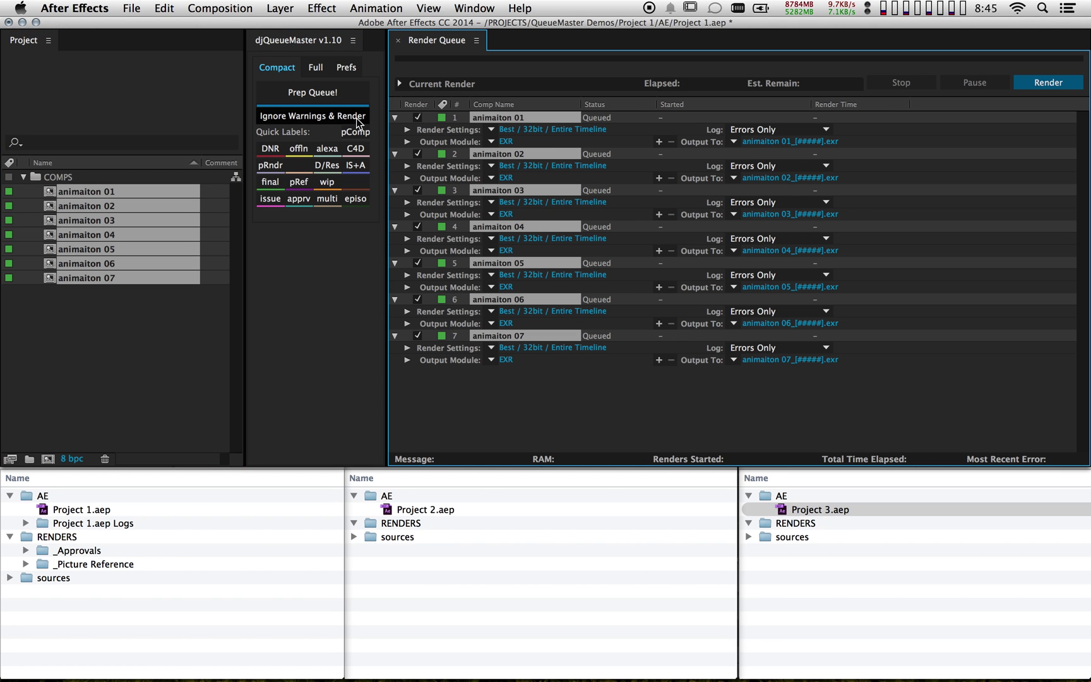
left_click(303, 92)
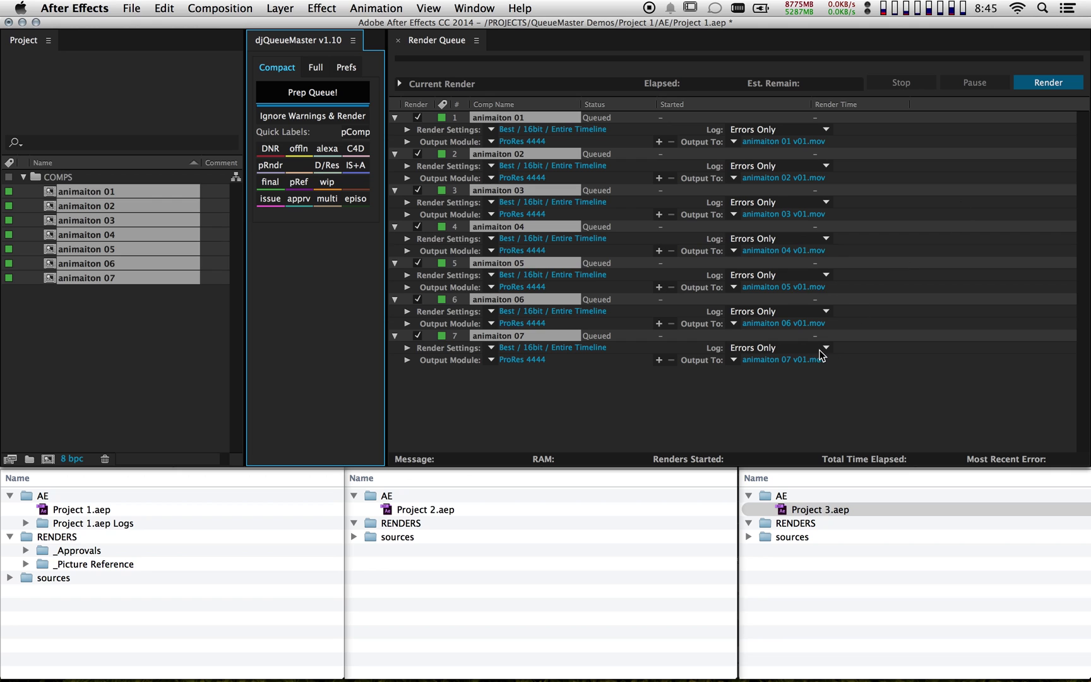
Step: Render the seven final comps as ProRes 4444 v01 movies, then clear the finished items
left_click(1031, 80)
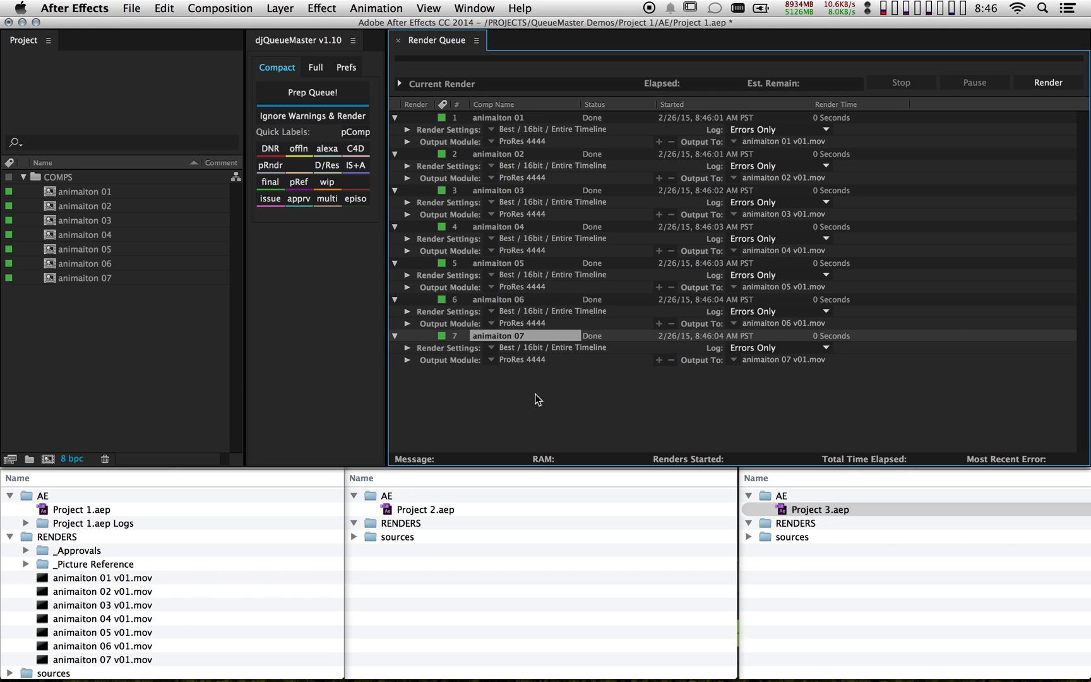
key("super+a")
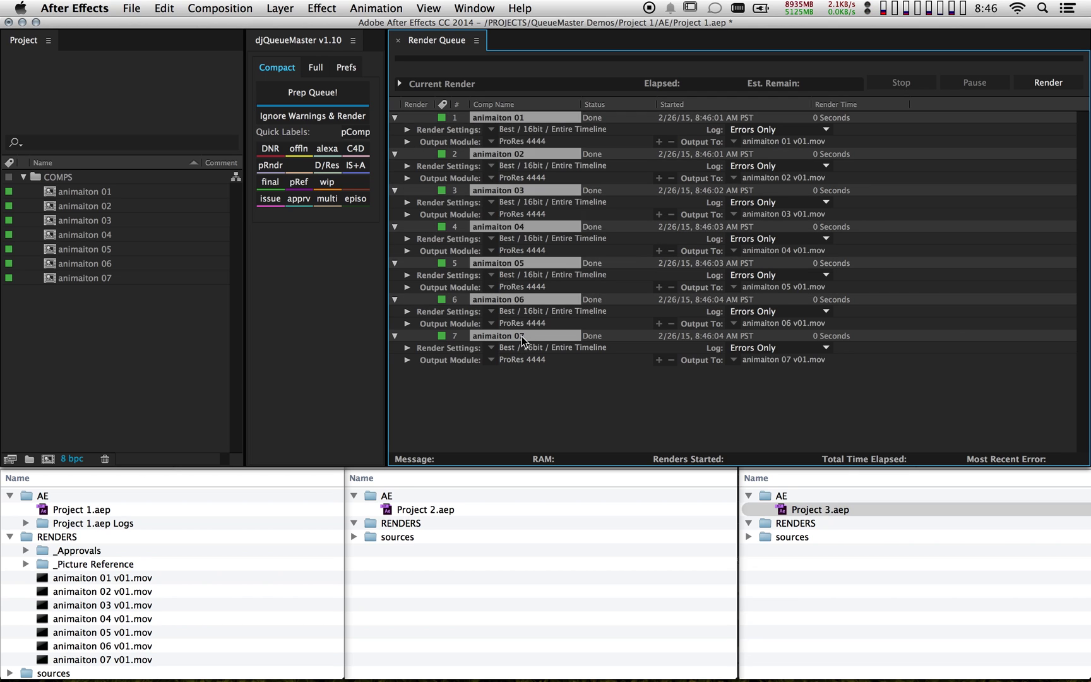
key("Delete")
Step: Tag comps 01–07 as multi, queue them, and prep ProRes 4444, DNX 175, PNG, JPG and TIFF outputs
left_click(79, 195)
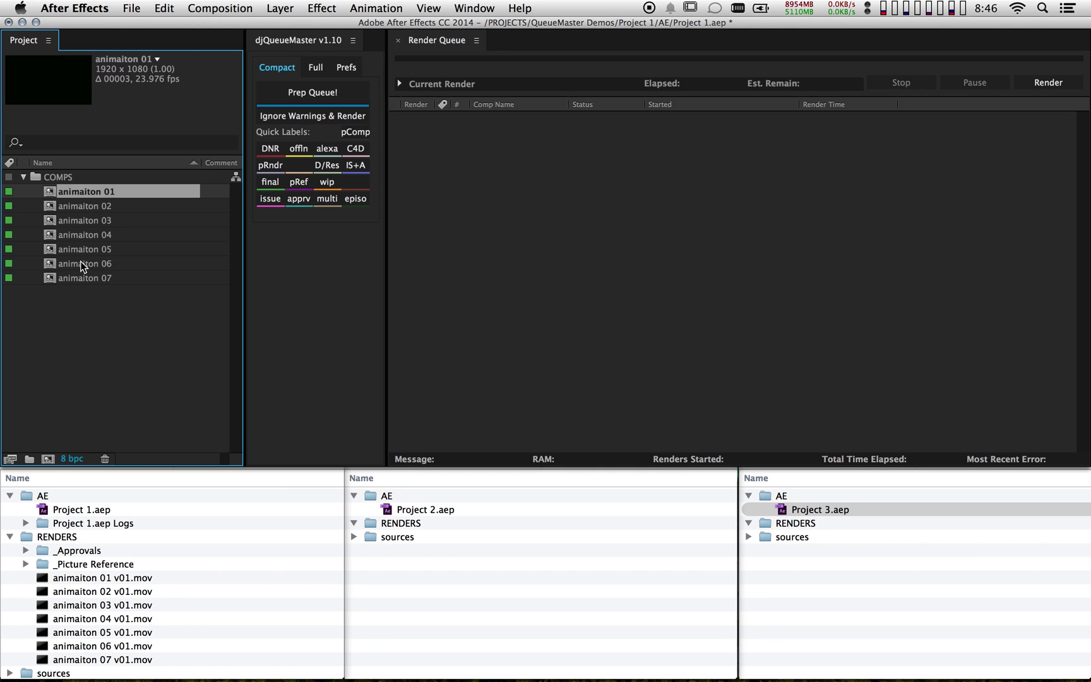
left_click(76, 277, "shift")
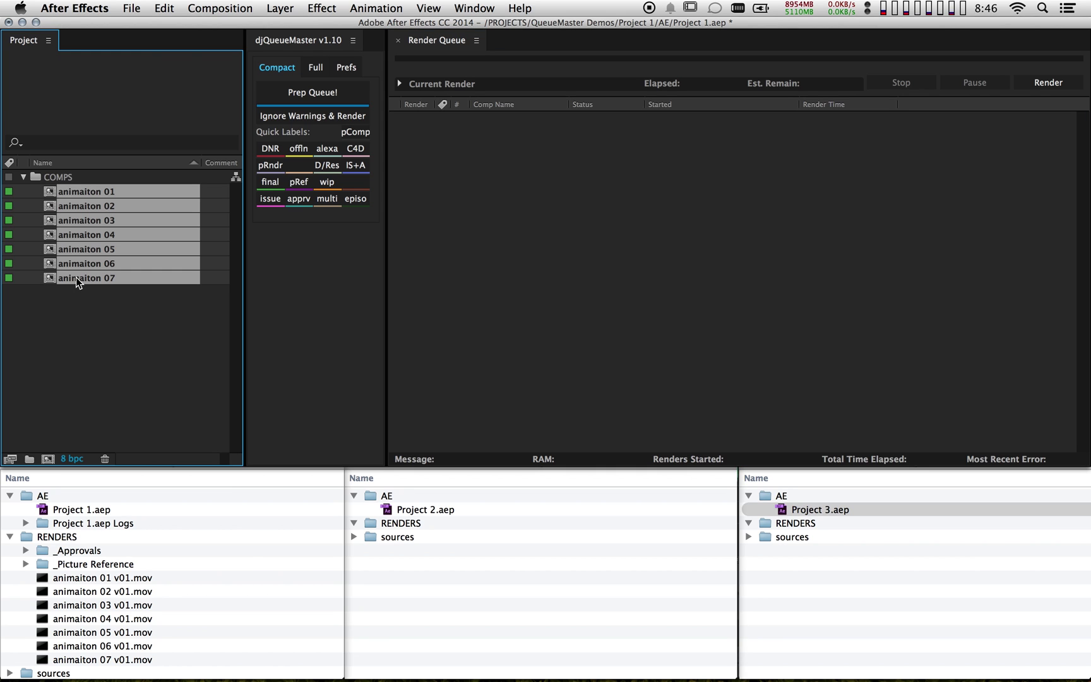
left_click(327, 200)
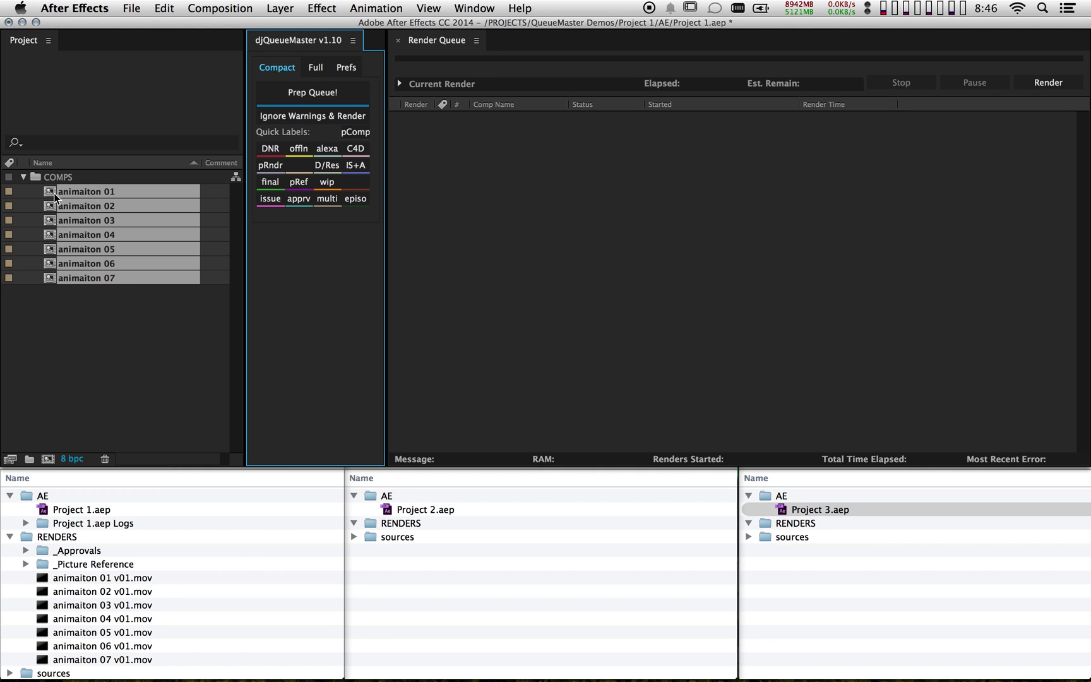
left_click_drag(53, 193, 491, 272)
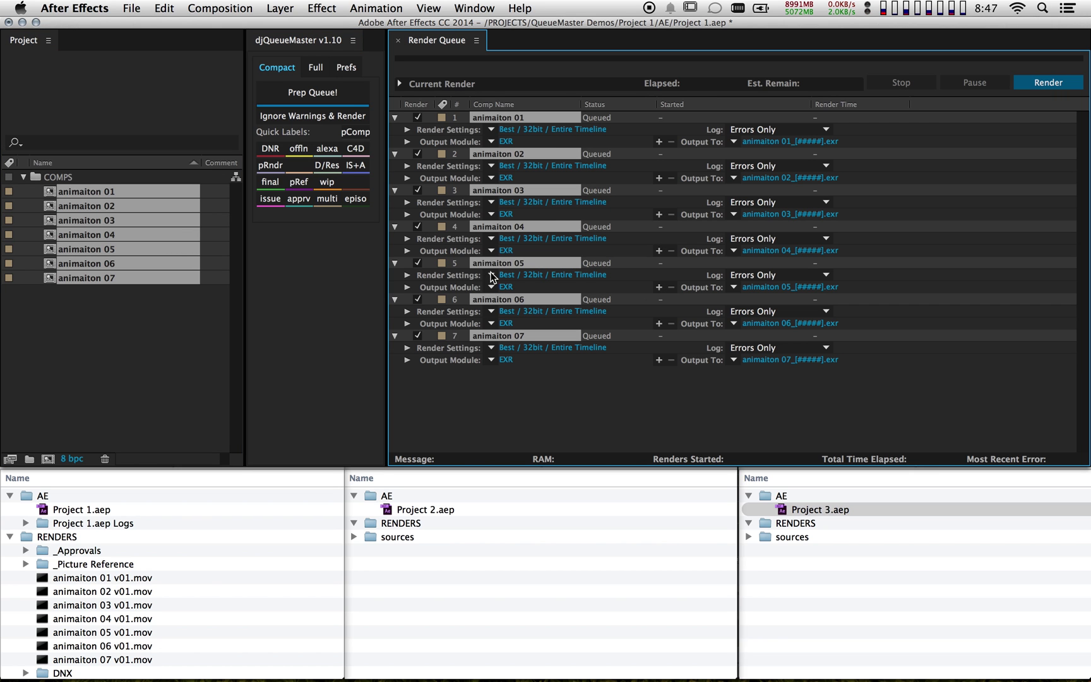
left_click(348, 93)
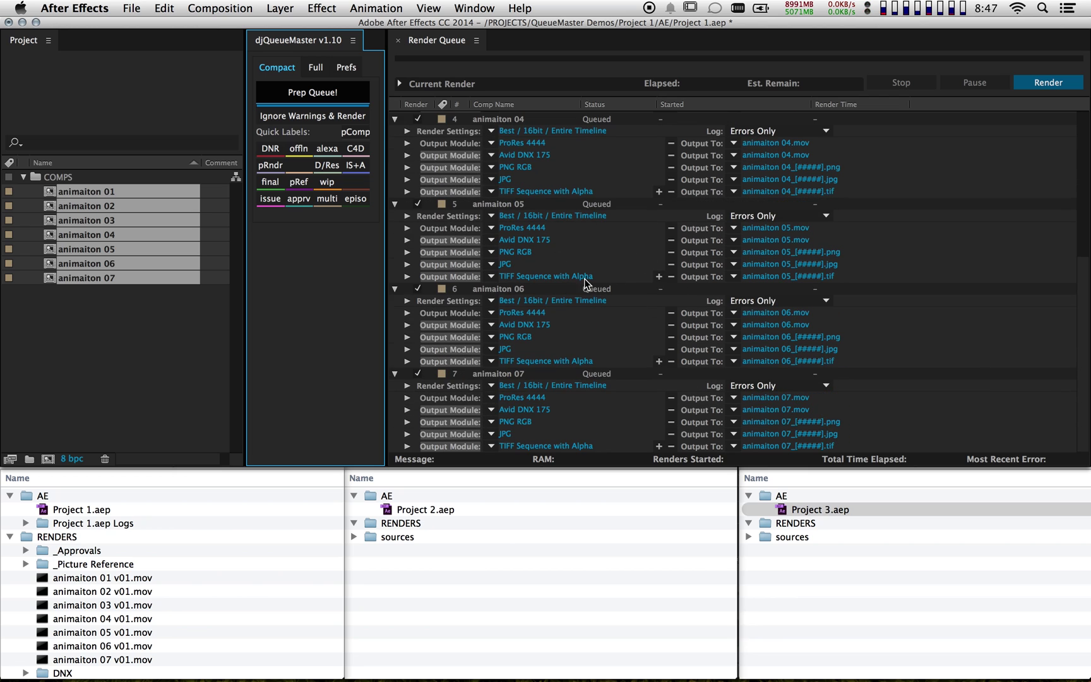
scroll(193, 541, "down", 3)
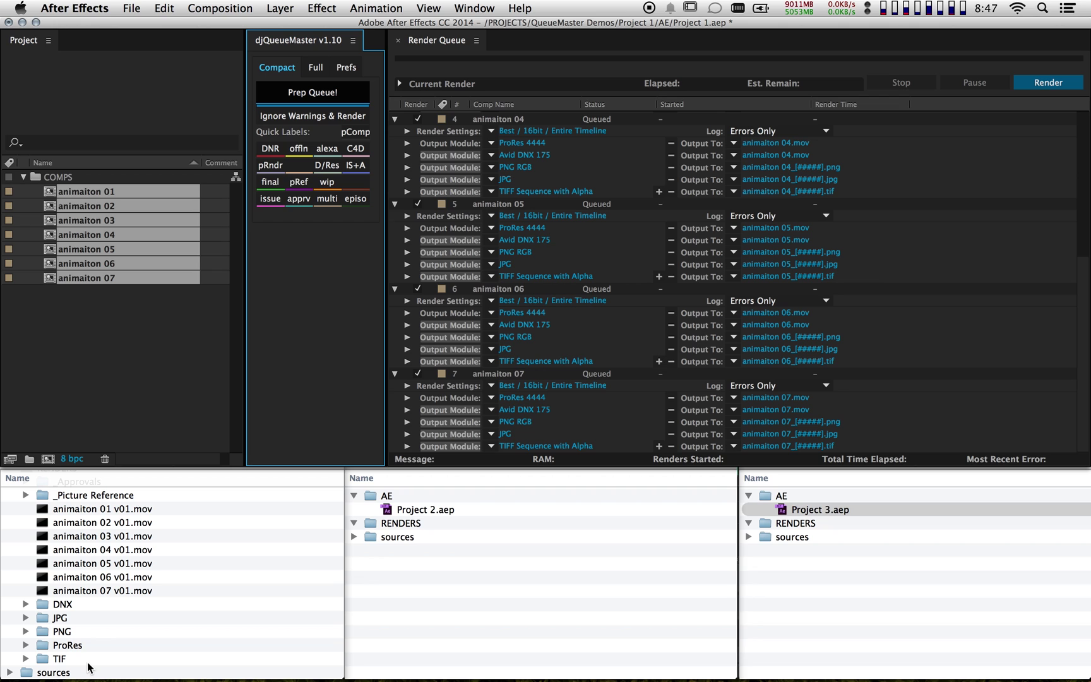
Step: Check the per-comp PNG subfolders in Finder, then render the five-format queue
left_click(26, 631)
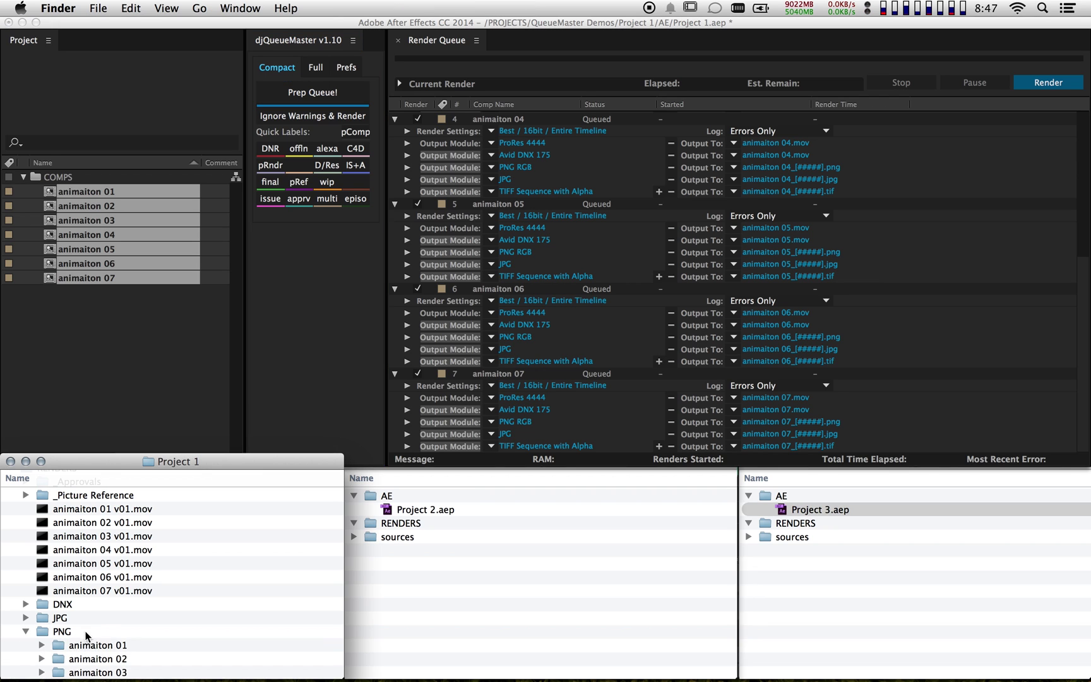
scroll(114, 629, "down", 2)
scroll(114, 629, "down", 2)
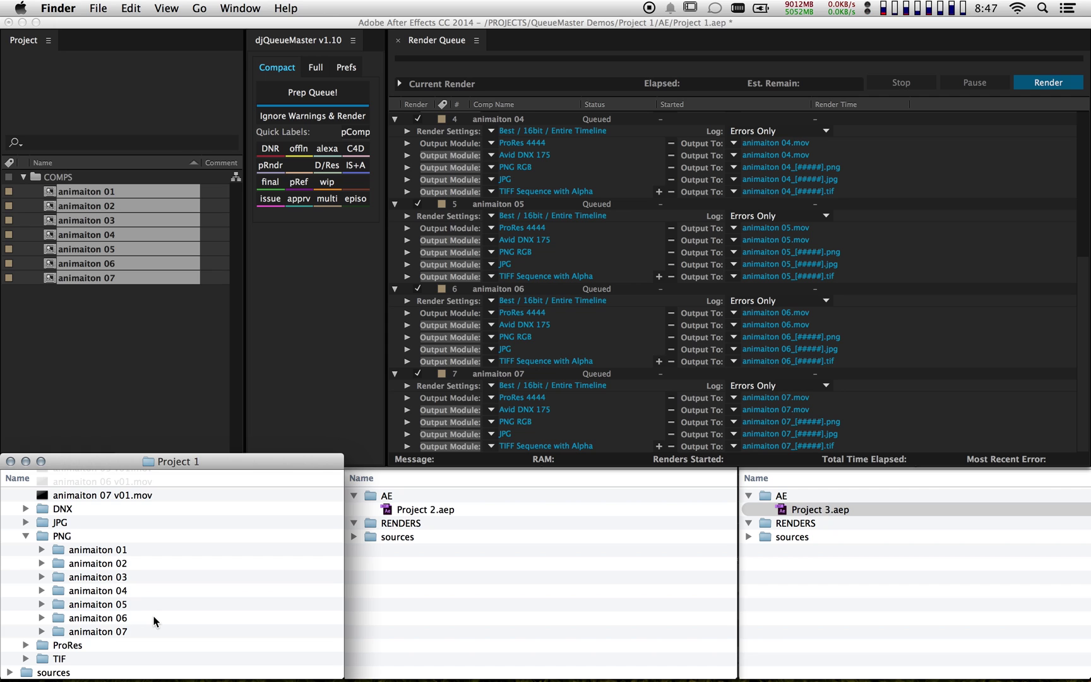
left_click(1029, 89)
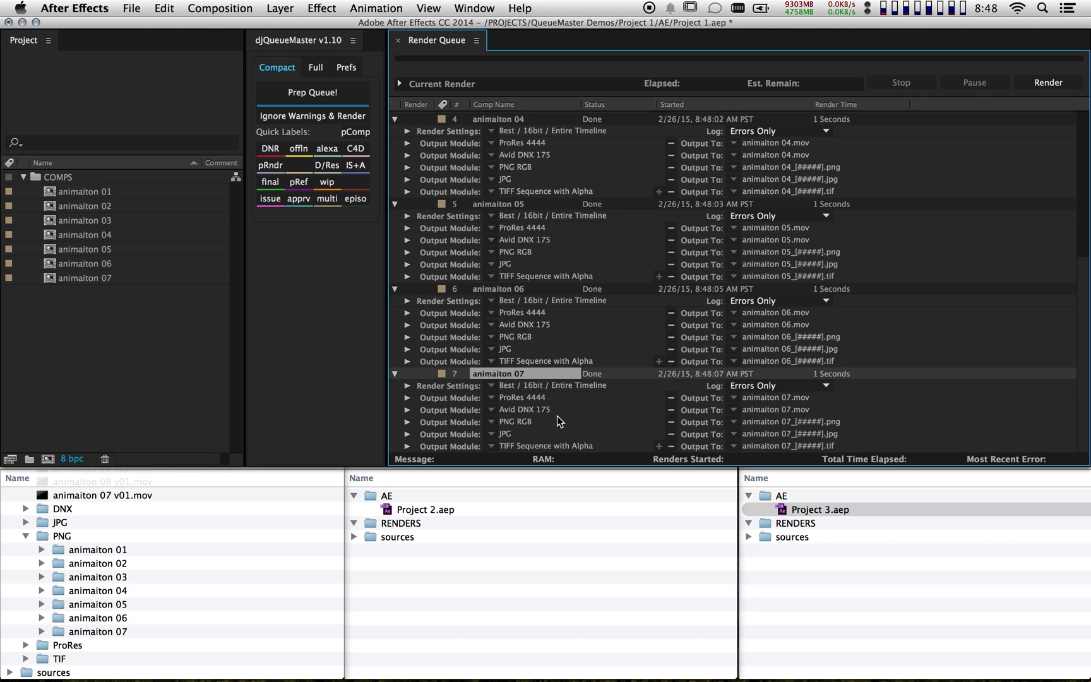
Step: Open Project 2.aep, answering the save prompt for Project 1
double_click(424, 509)
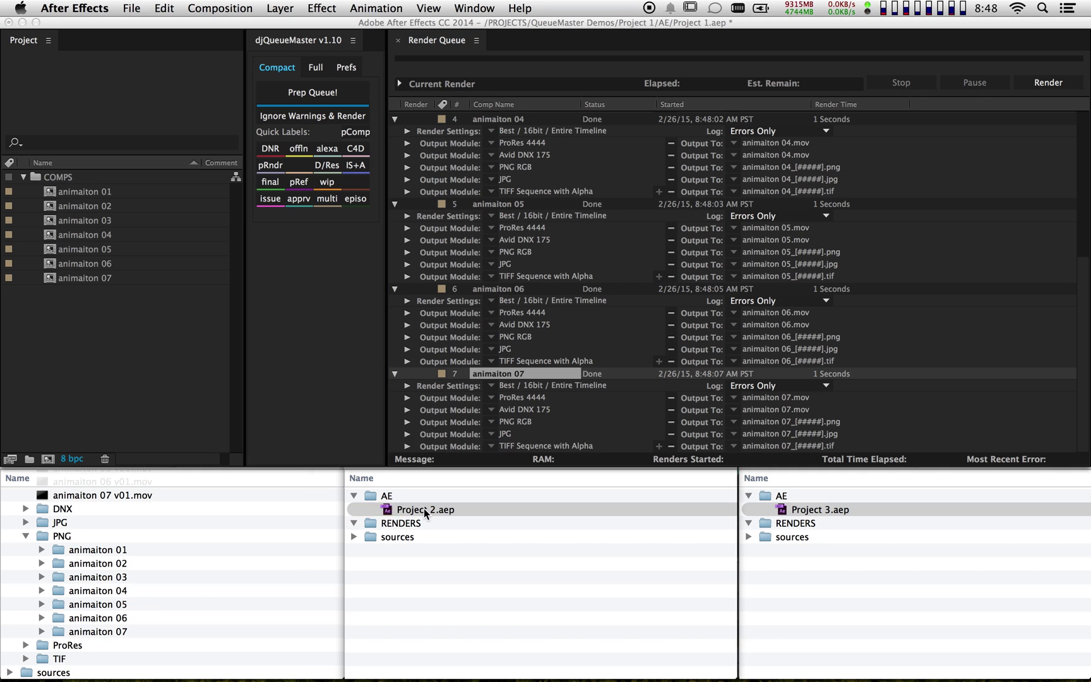
key("Return")
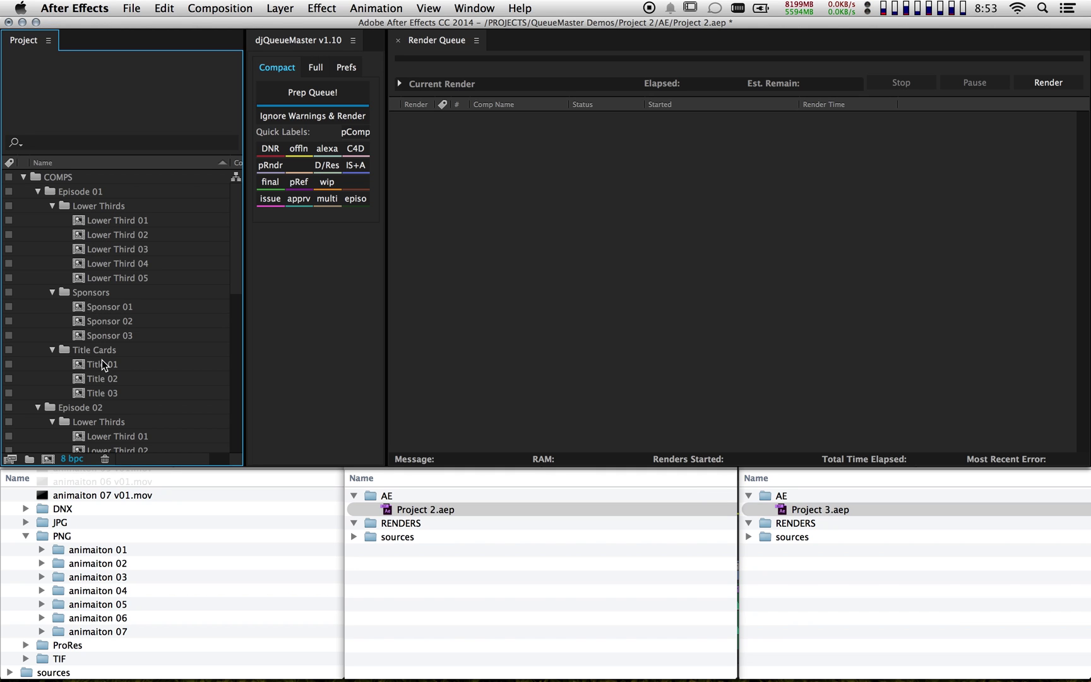
scroll(106, 319, "down", 5)
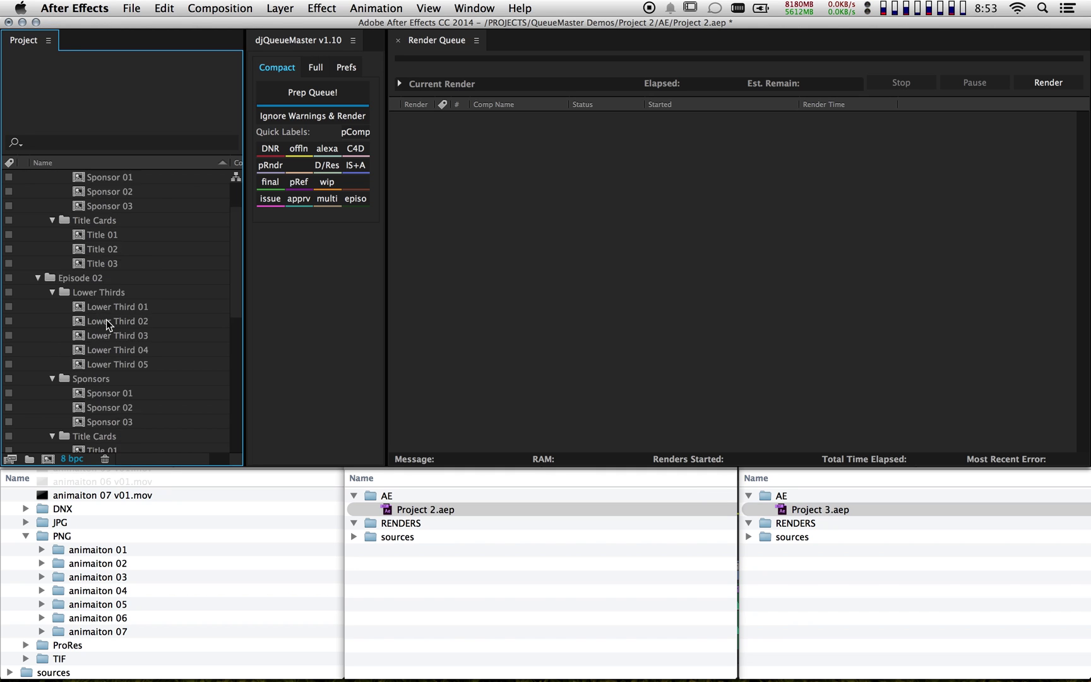
scroll(105, 319, "up", 5)
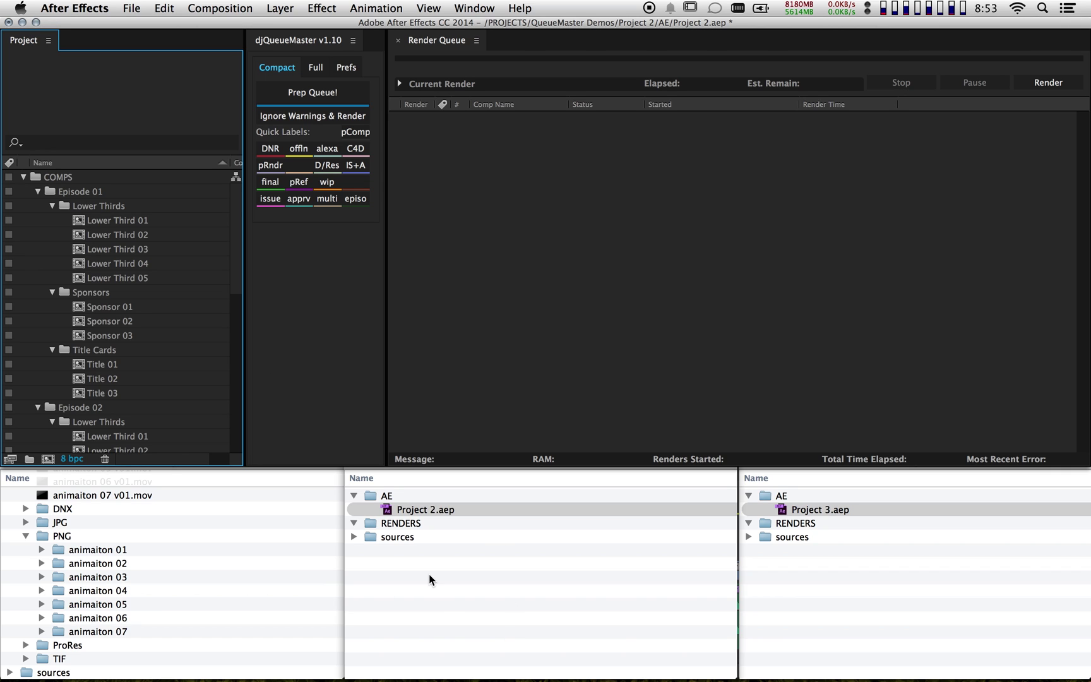
Step: Select all Project 2 items, tag them episo, and drag the comps into the Render Queue
left_click(102, 218)
key("super+a")
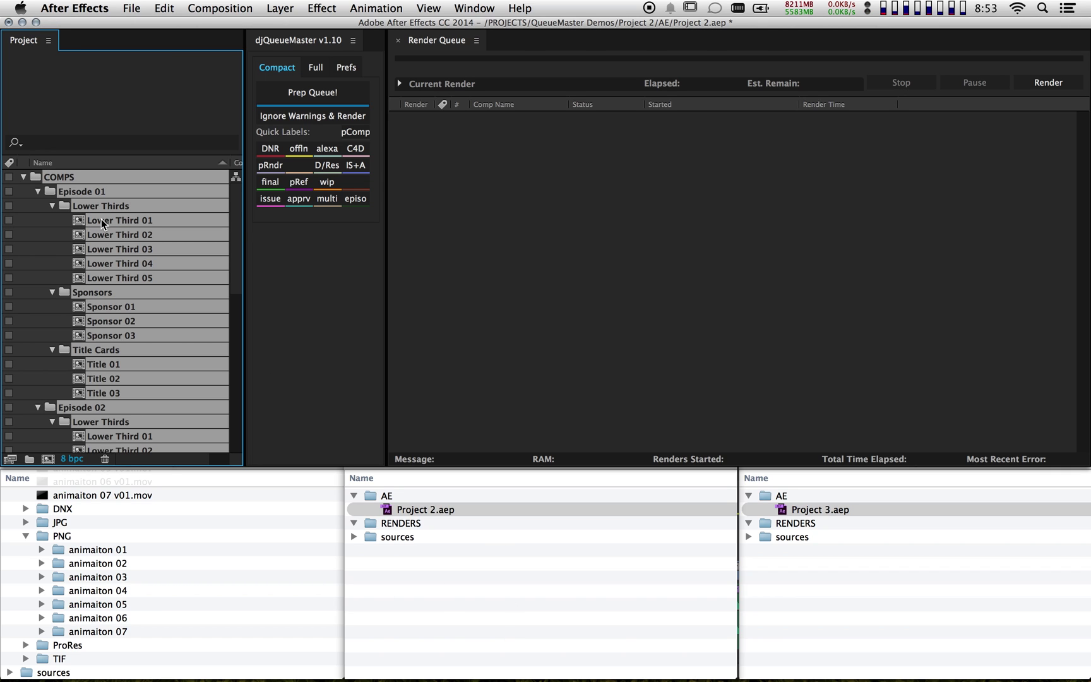
left_click(356, 202)
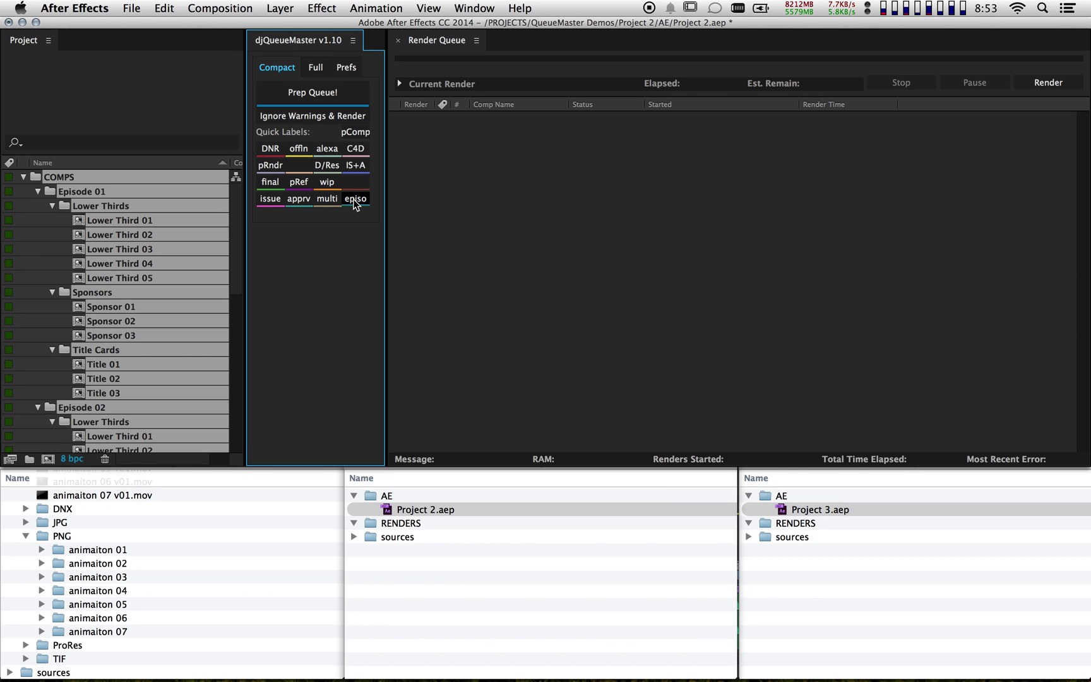
left_click_drag(34, 173, 508, 216)
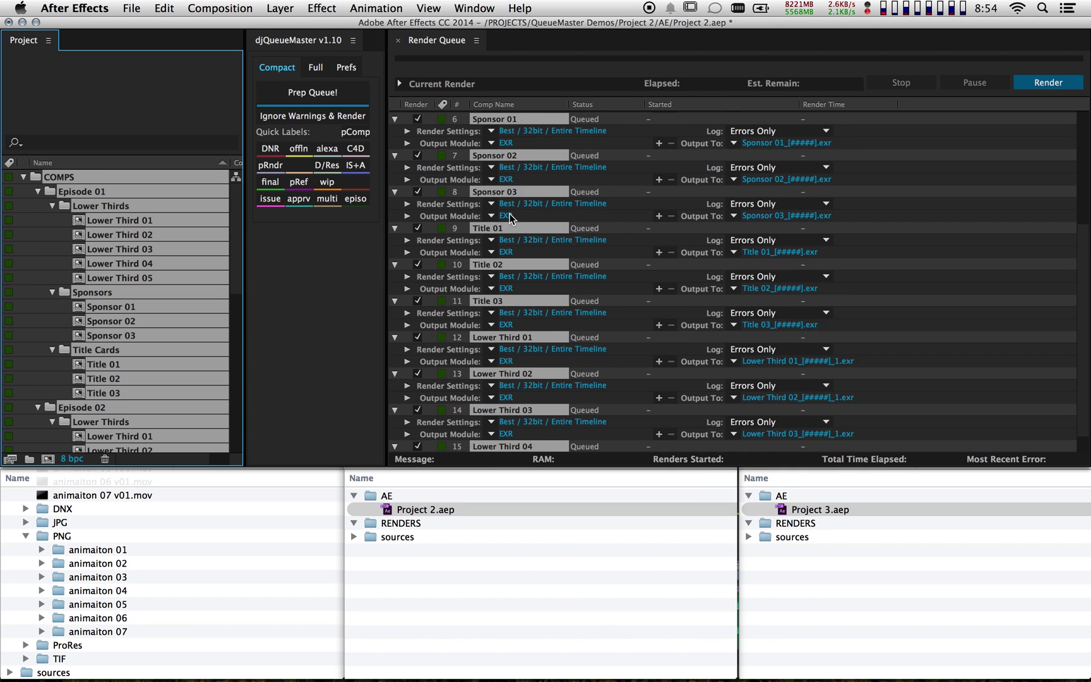
Step: Run Prep Queue! for ProRes 422 HQ v01 outputs, then expand the new Episode 01–03 folders
left_click(346, 96)
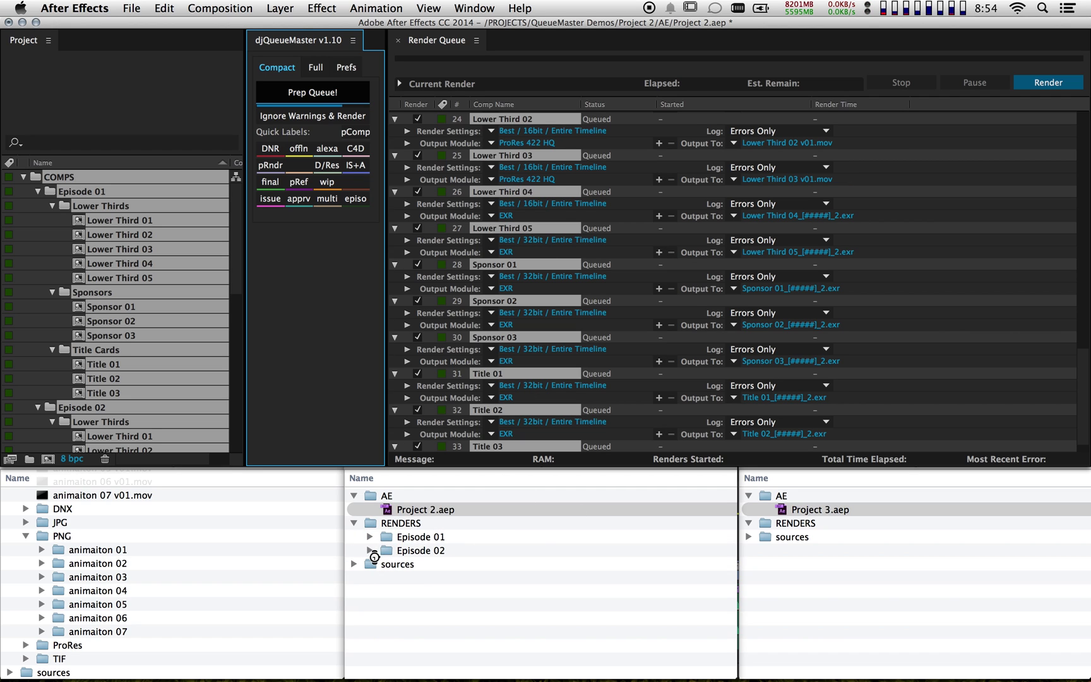
left_click(368, 565)
left_click(369, 564)
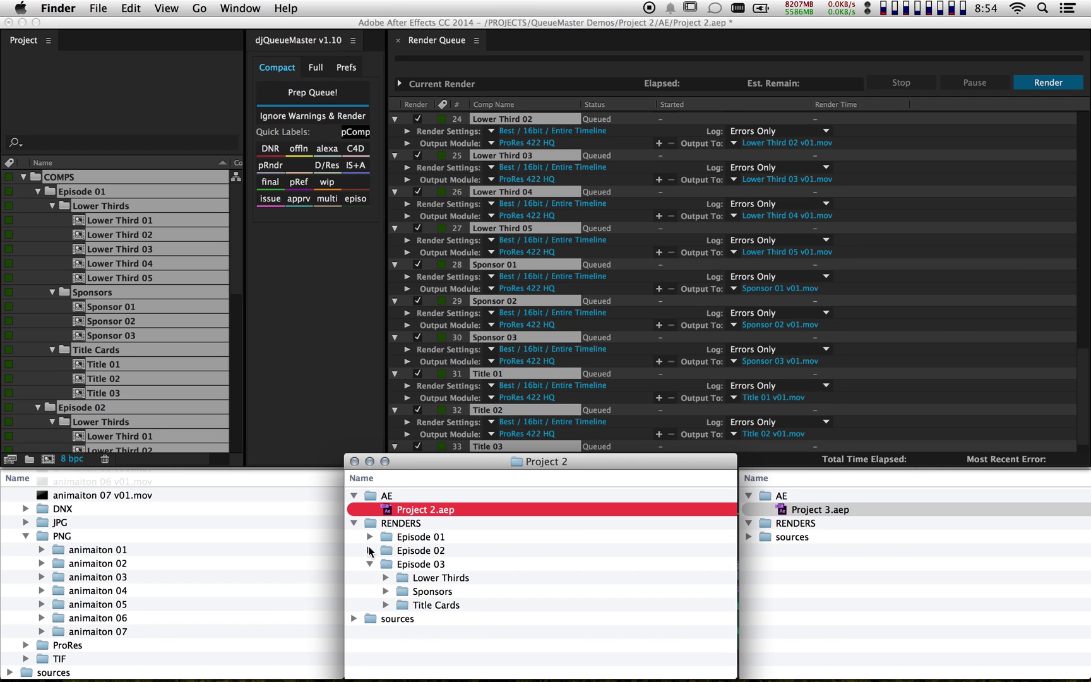
left_click(369, 550)
left_click(369, 537)
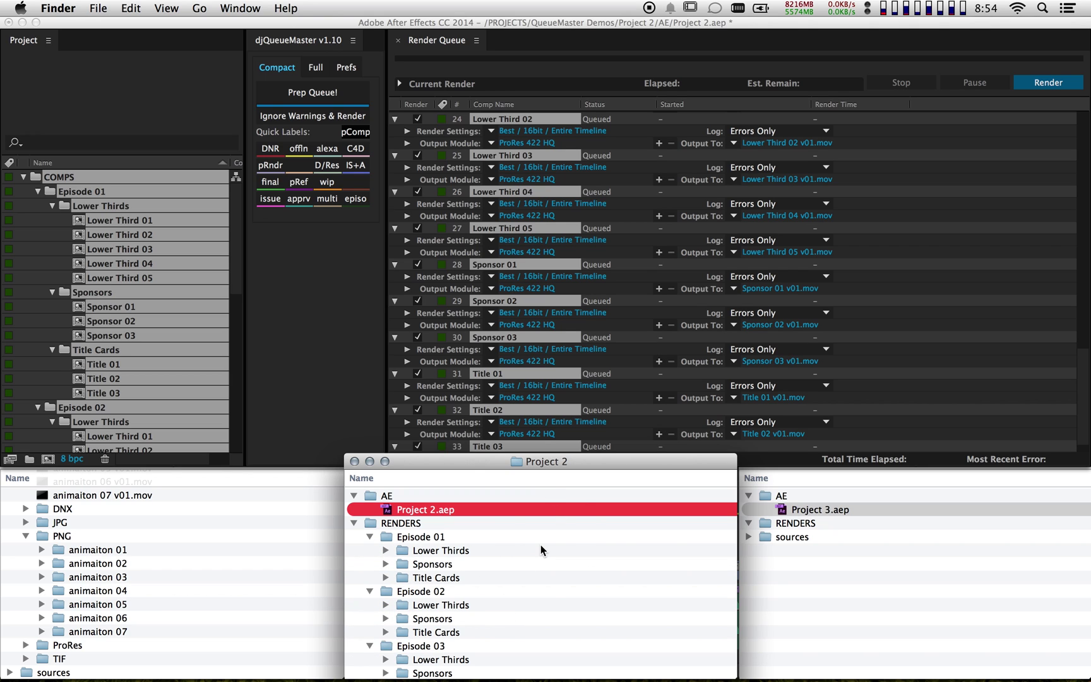
scroll(441, 541, "down", 3)
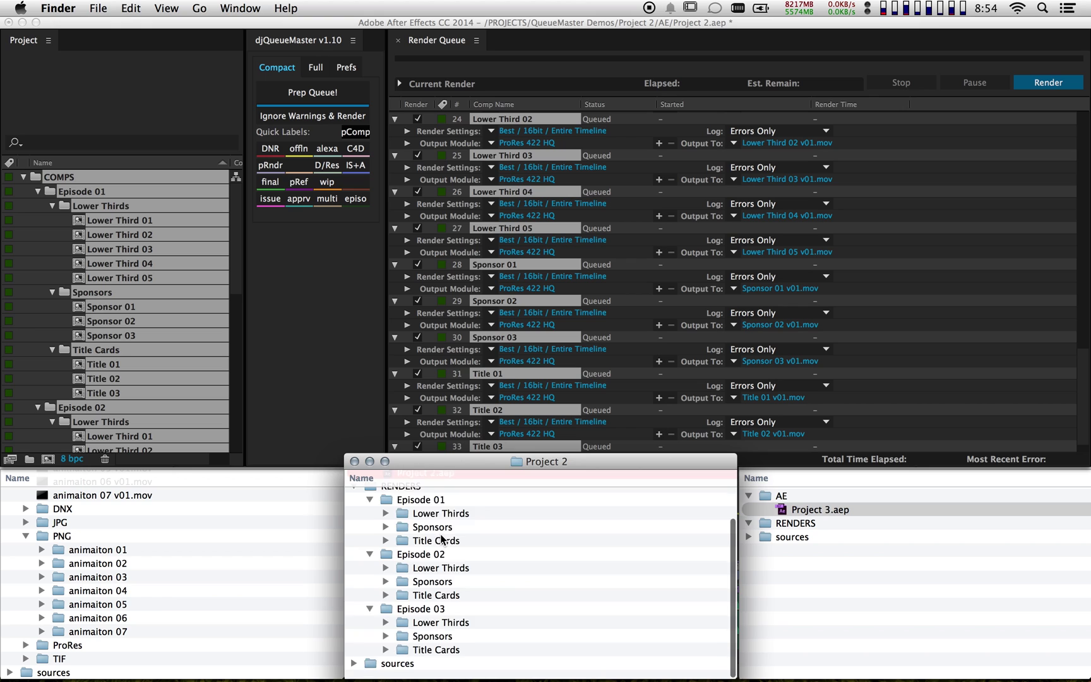
scroll(442, 538, "up", 3)
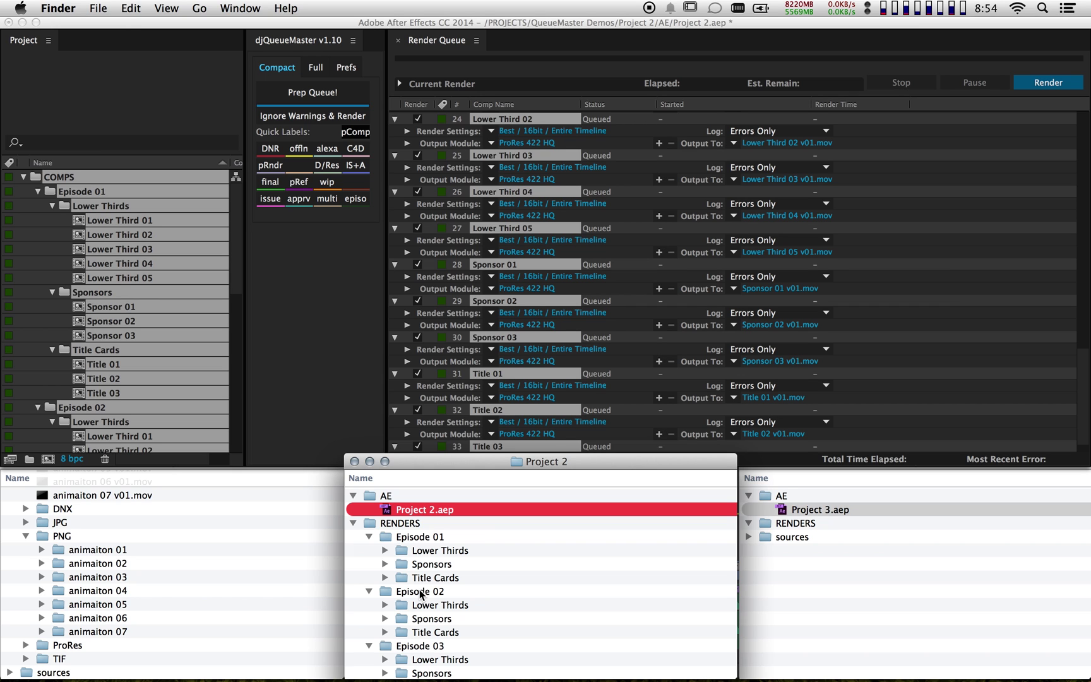
Step: Render the full Project 2 queue and expand the first rendered episode folders in Finder
left_click(1029, 84)
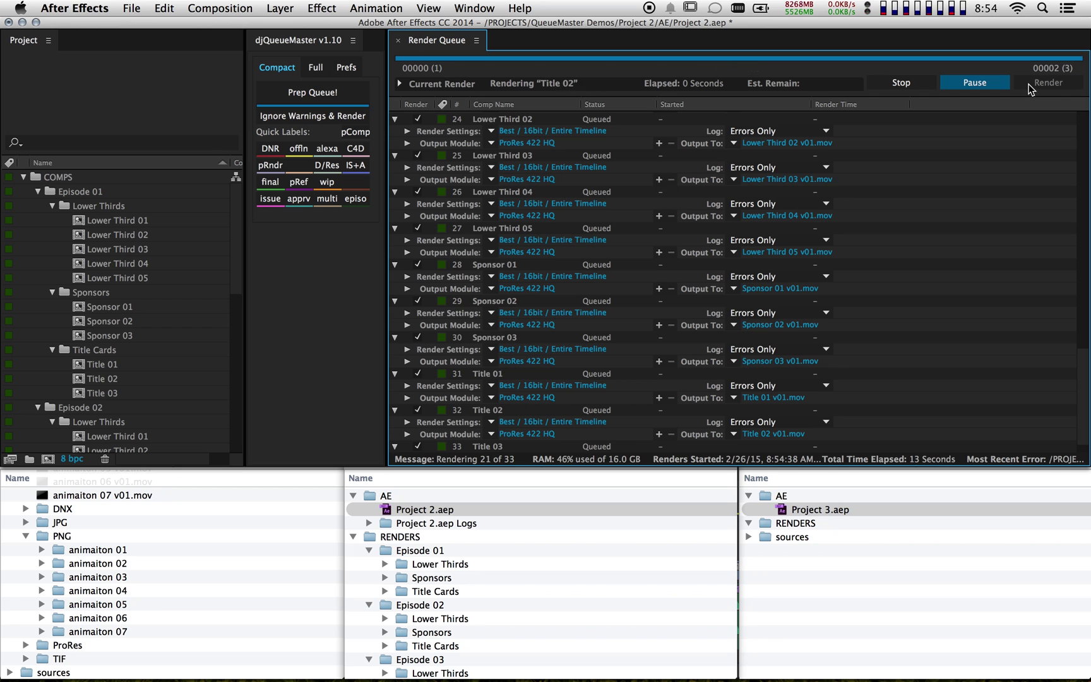
scroll(526, 587, "down", 3)
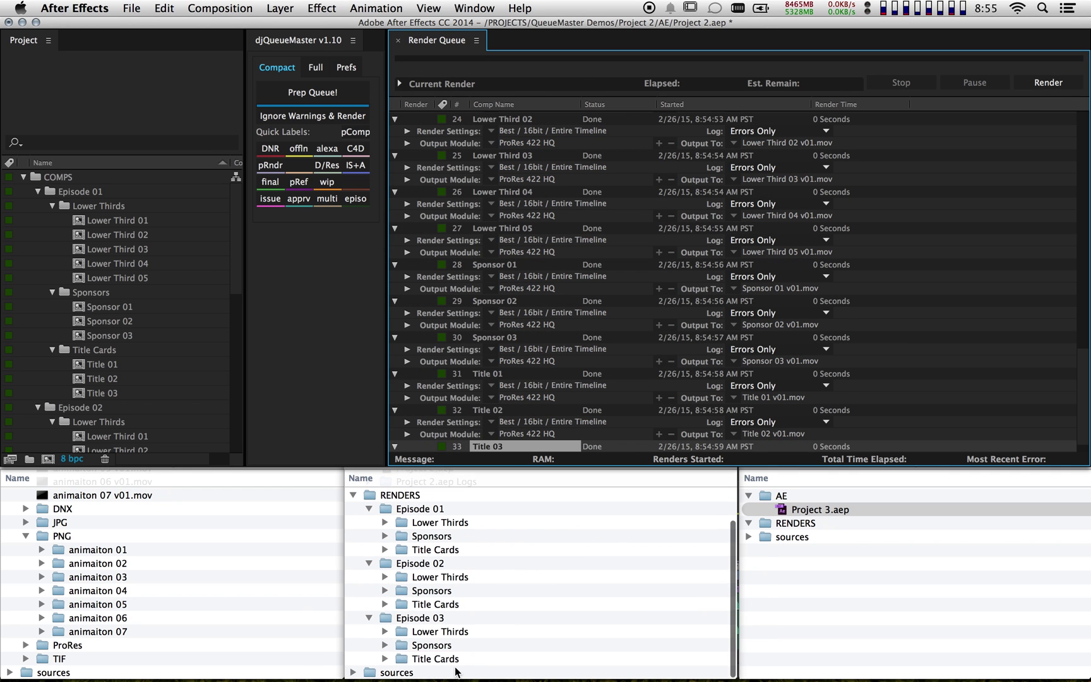
left_click(435, 645)
key("Right")
key("Up")
key("Right")
key("Up")
key("Up")
key("Right")
key("Up")
key("Right")
key("Up")
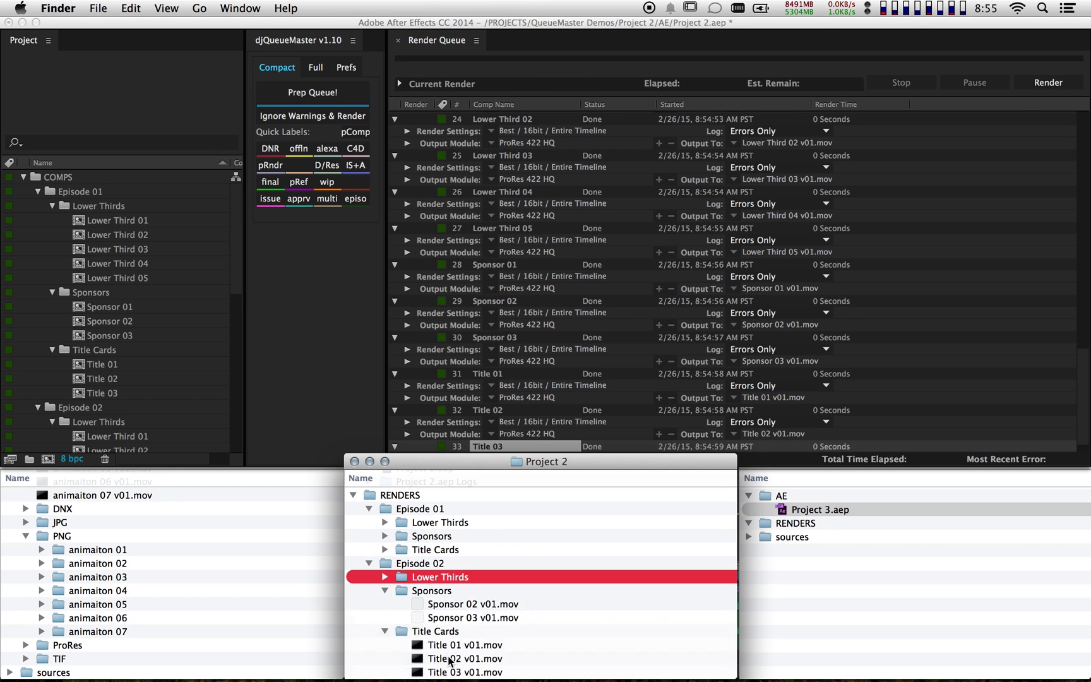
Step: Inspect the v01.mov renders in Episode 02 and Episode 01, then open Project 3.aep
key("Right")
key("Up")
key("Up")
key("Right")
key("Up")
key("Right")
key("Up")
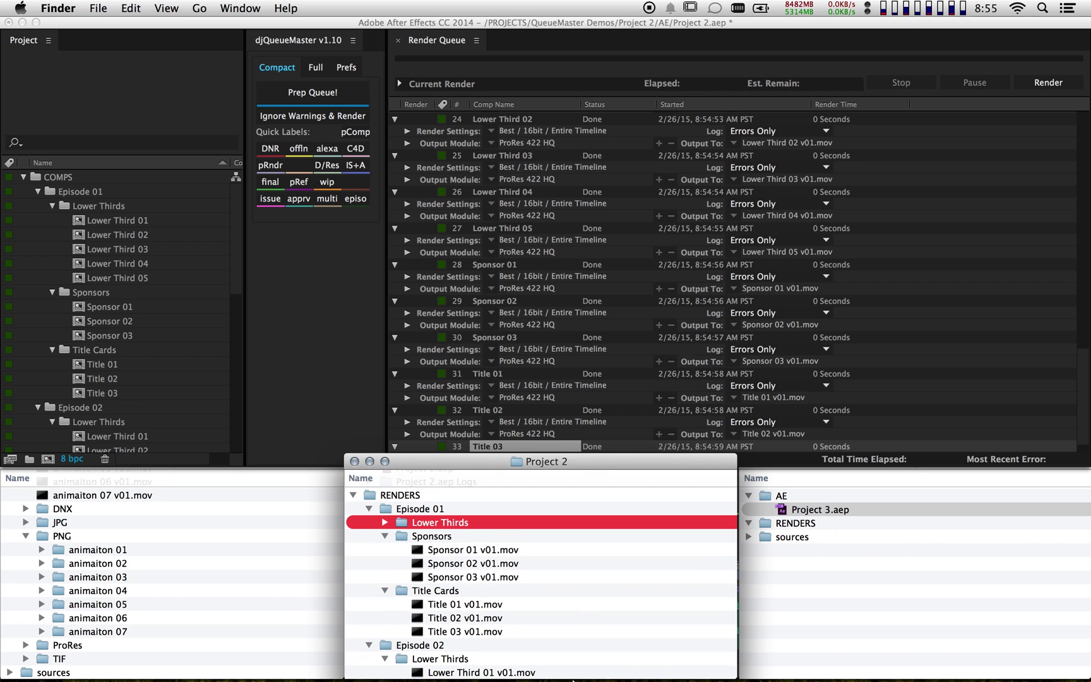
key("Right")
scroll(580, 606, "down", 10)
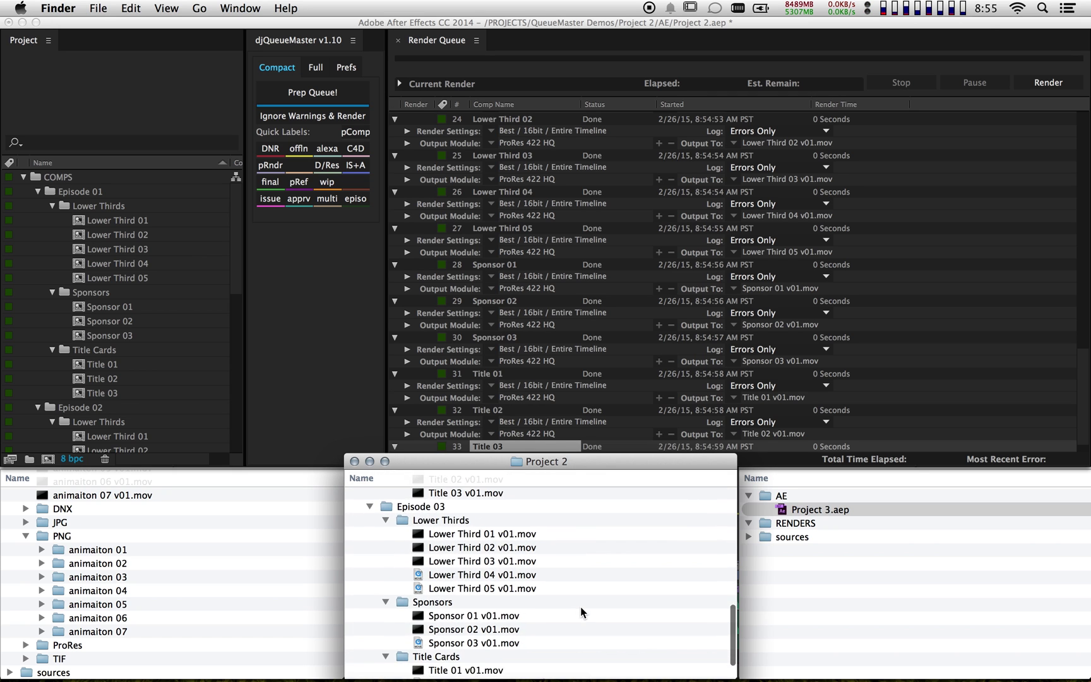
scroll(580, 606, "up", 3)
key("Left")
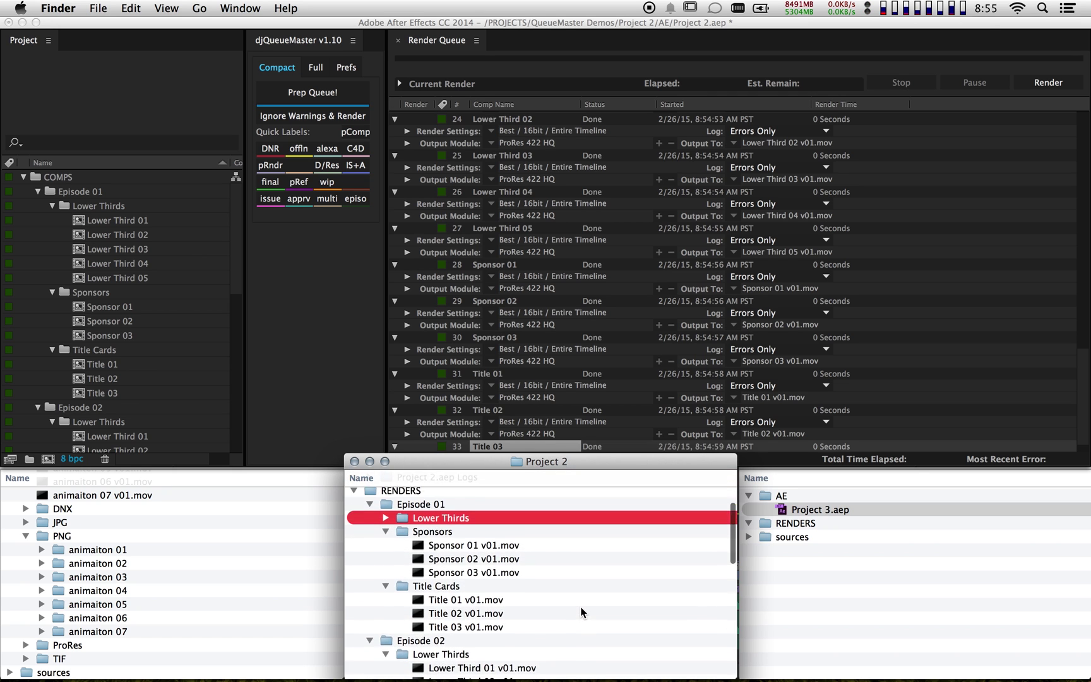
scroll(580, 607, "up", 3)
double_click(770, 504)
Step: Discard Project 2's changes and check comp sizes: motion graphics 01 1920x1080, 10 3840x2160
key("super+d")
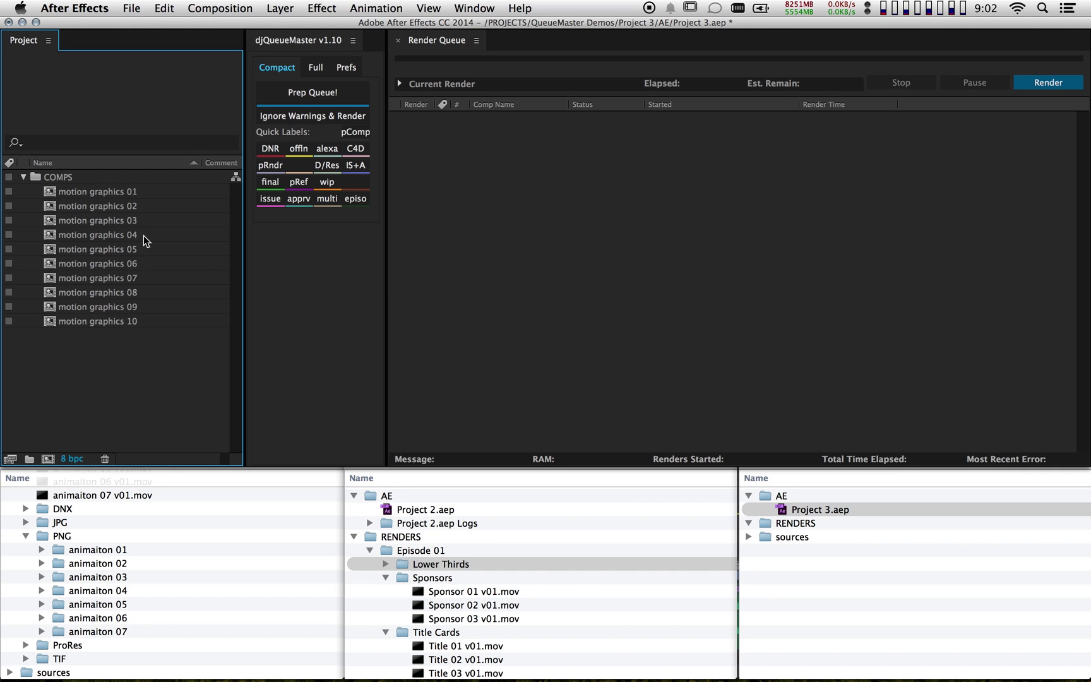
left_click(103, 190)
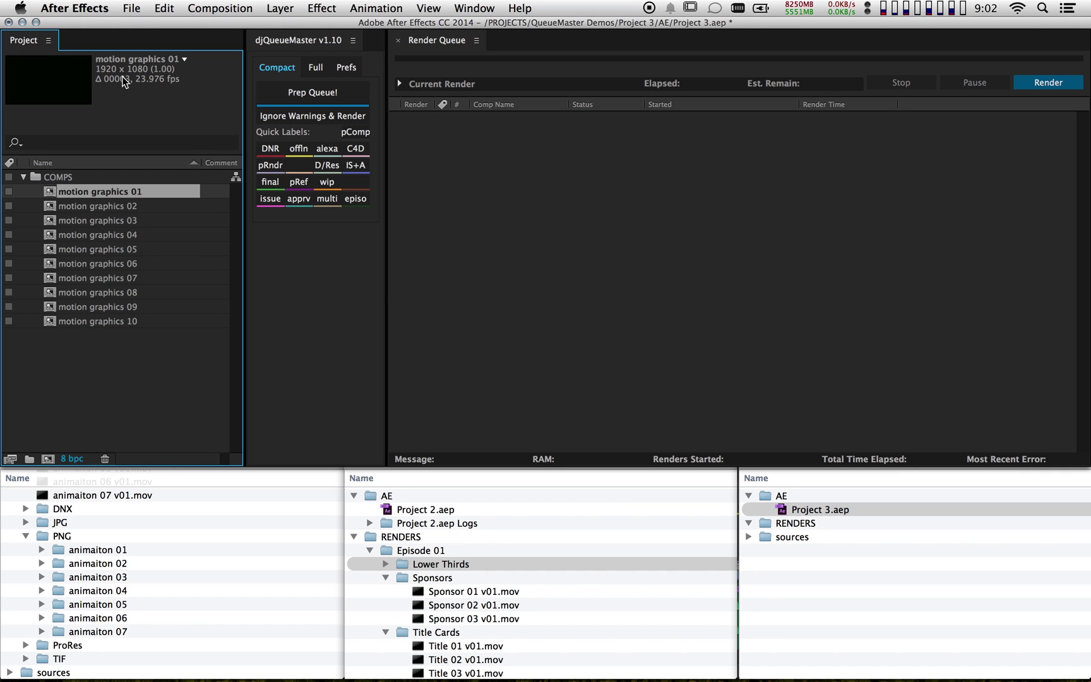
key("Down")
key("Down")
key("Down")
key("Down")
key("Down")
key("Down")
key("Down")
key("Down")
key("Down")
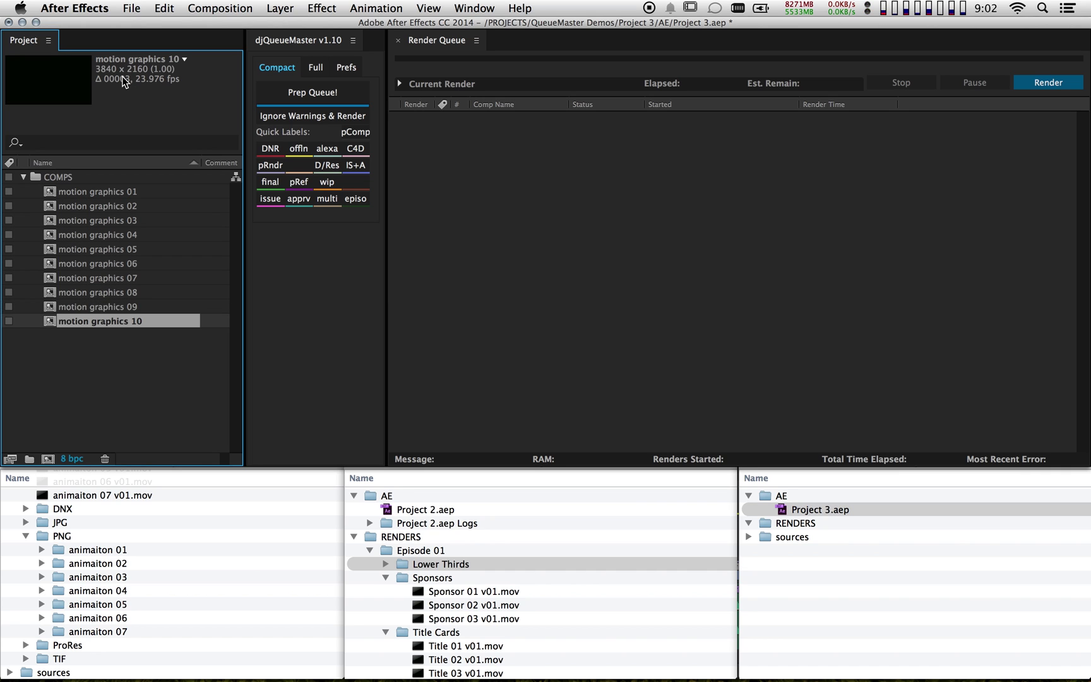
left_click(71, 360)
Step: Label motion graphics 01–10 D/Res and prep them as ProRes 4444 v01 into RENDERS/2015.02.26
left_click(93, 190)
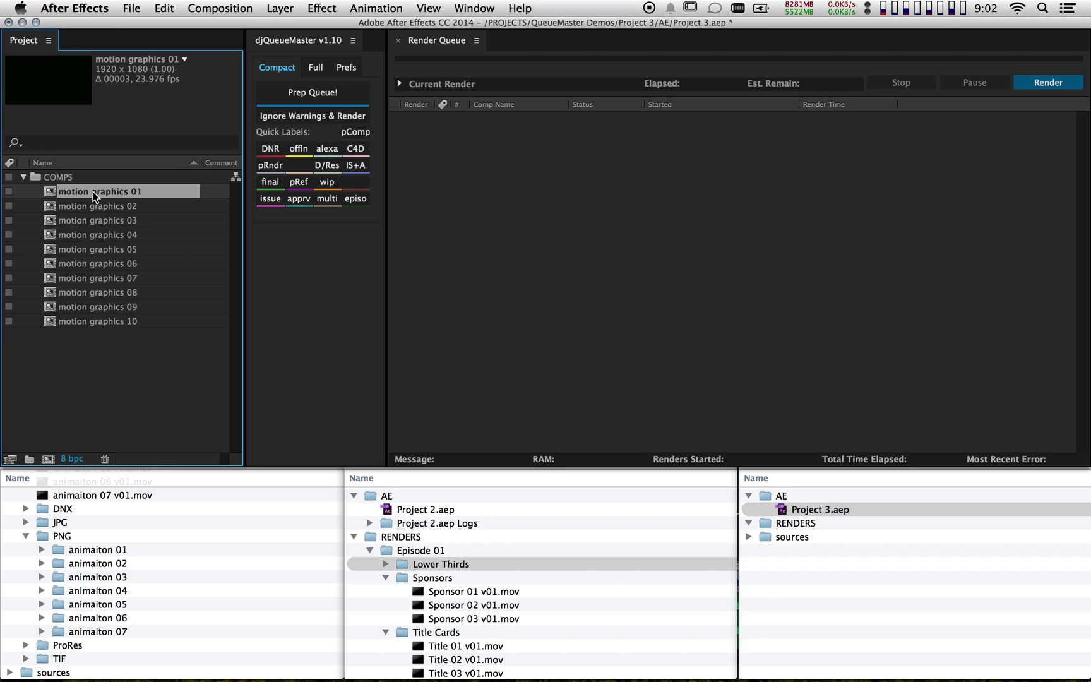
left_click(70, 322, "shift")
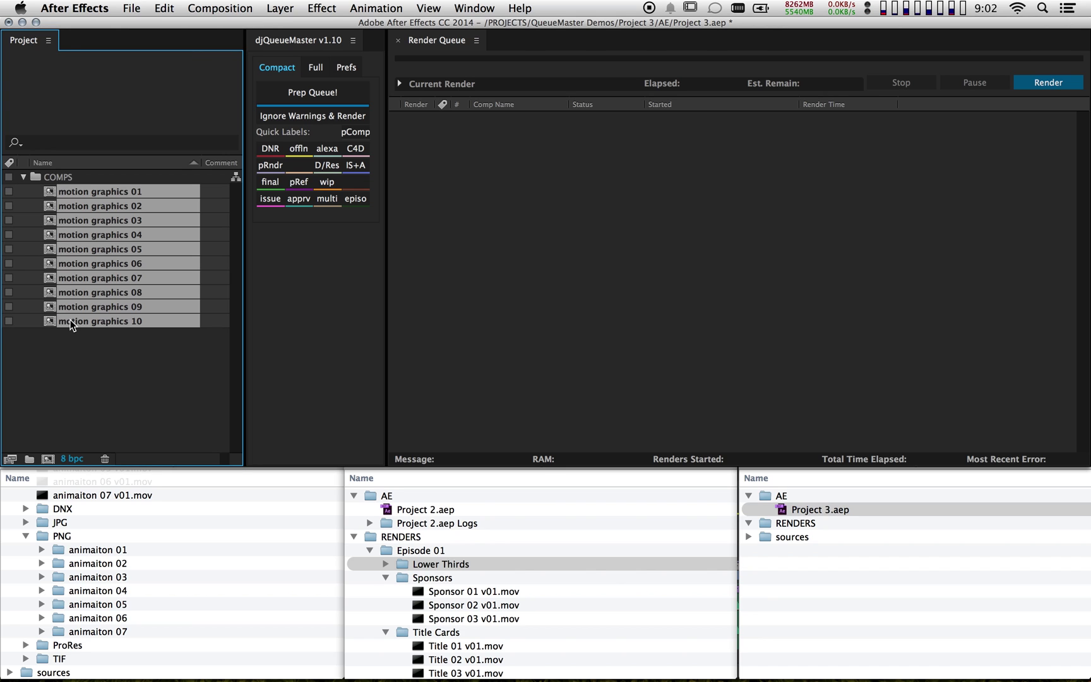
left_click(327, 167)
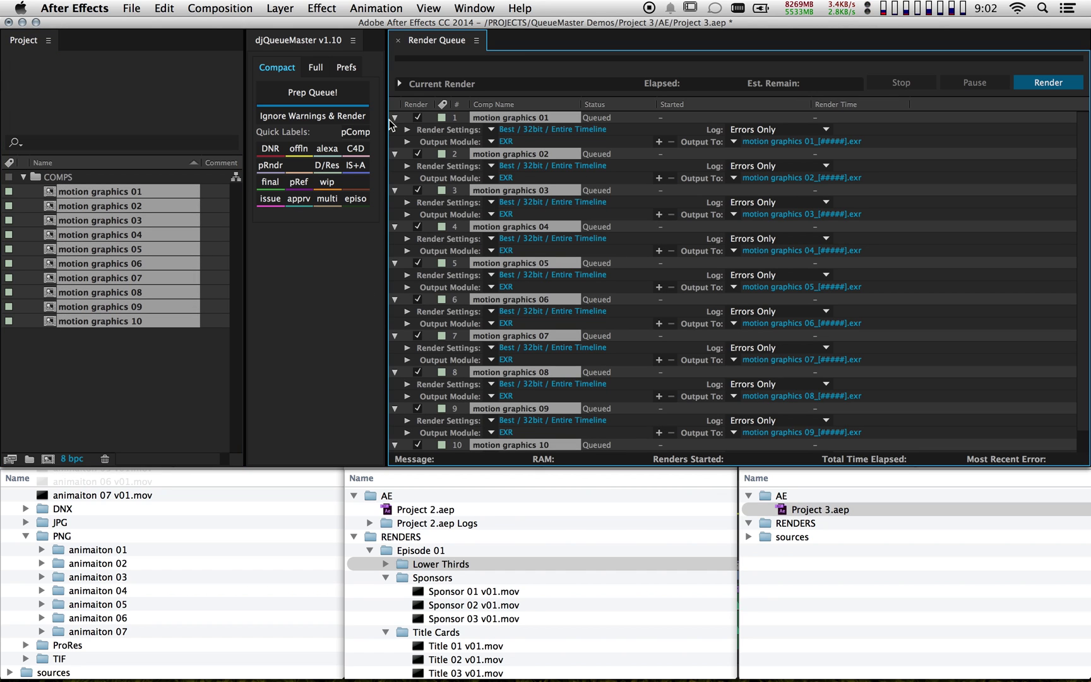
left_click(358, 96)
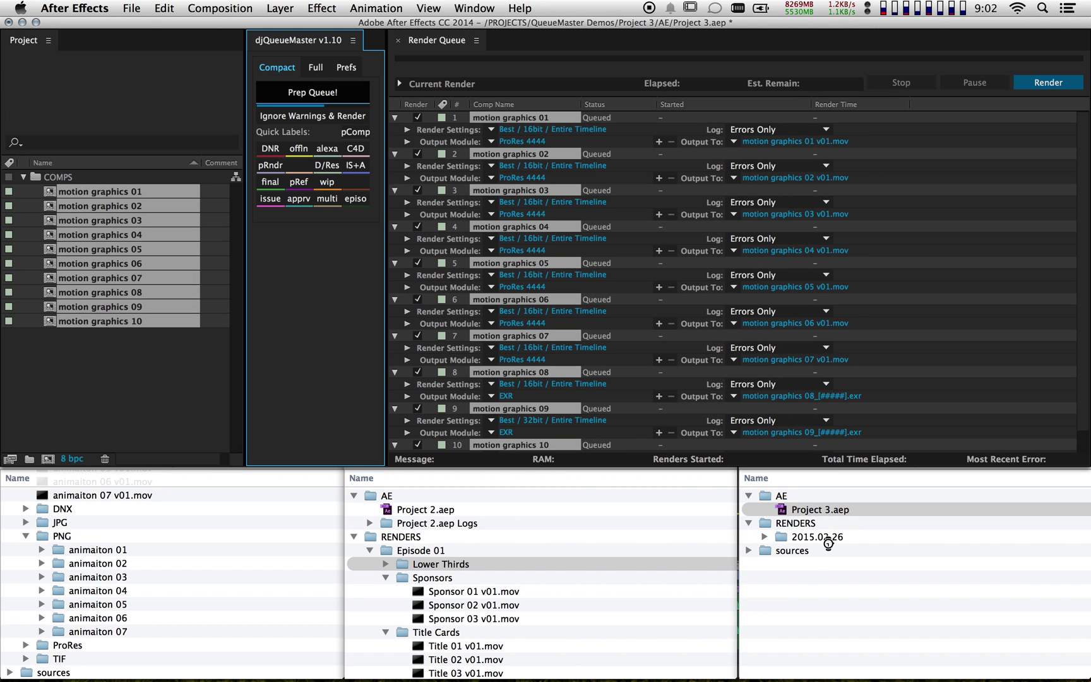
left_click(765, 536)
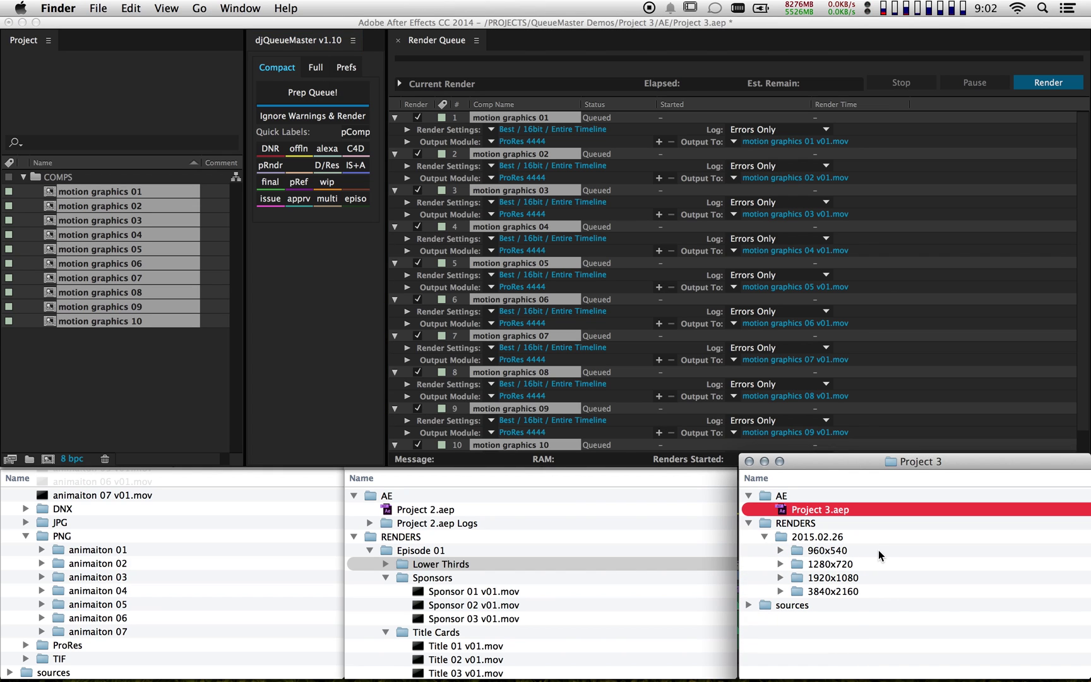
Step: Render the ten comps and expand the 960x540, 1280x720 and 1920x1080 folders to check the results
left_click(1029, 85)
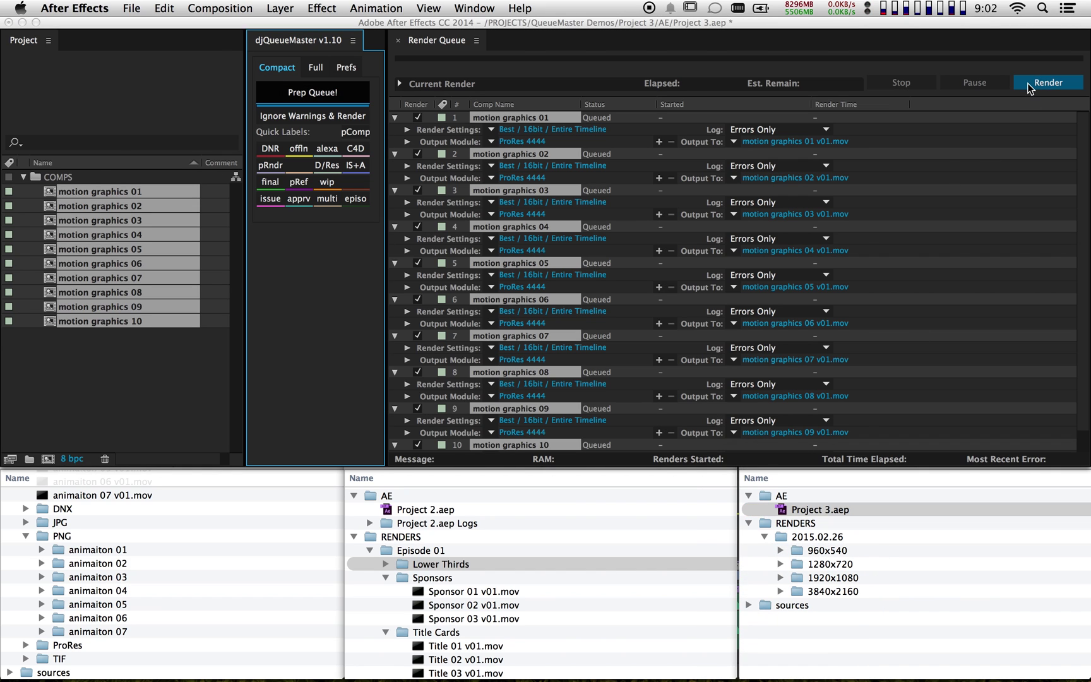
left_click(1030, 84)
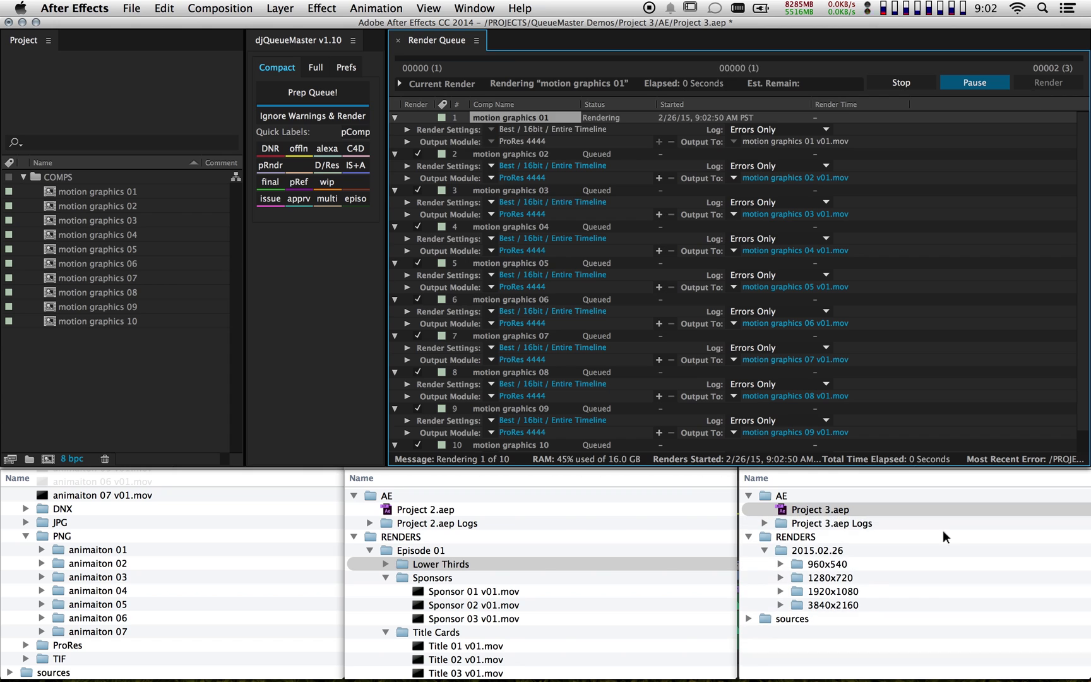
left_click(799, 604)
key("Up")
key("Right")
key("Up")
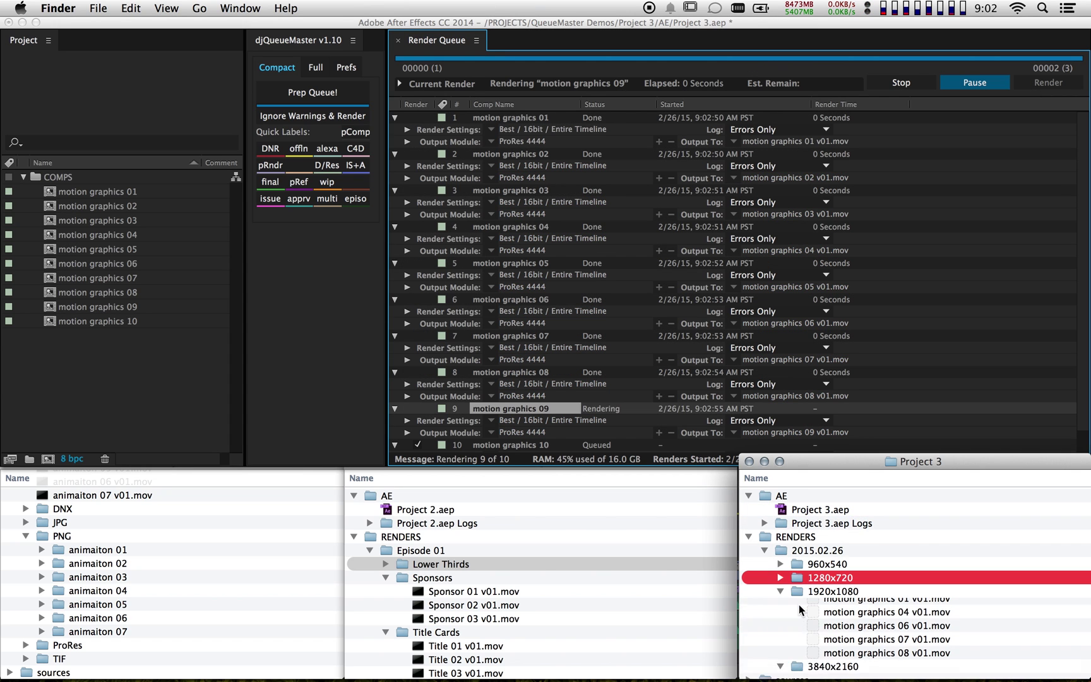
key("Right")
key("Up")
key("Right")
scroll(915, 604, "down", 3)
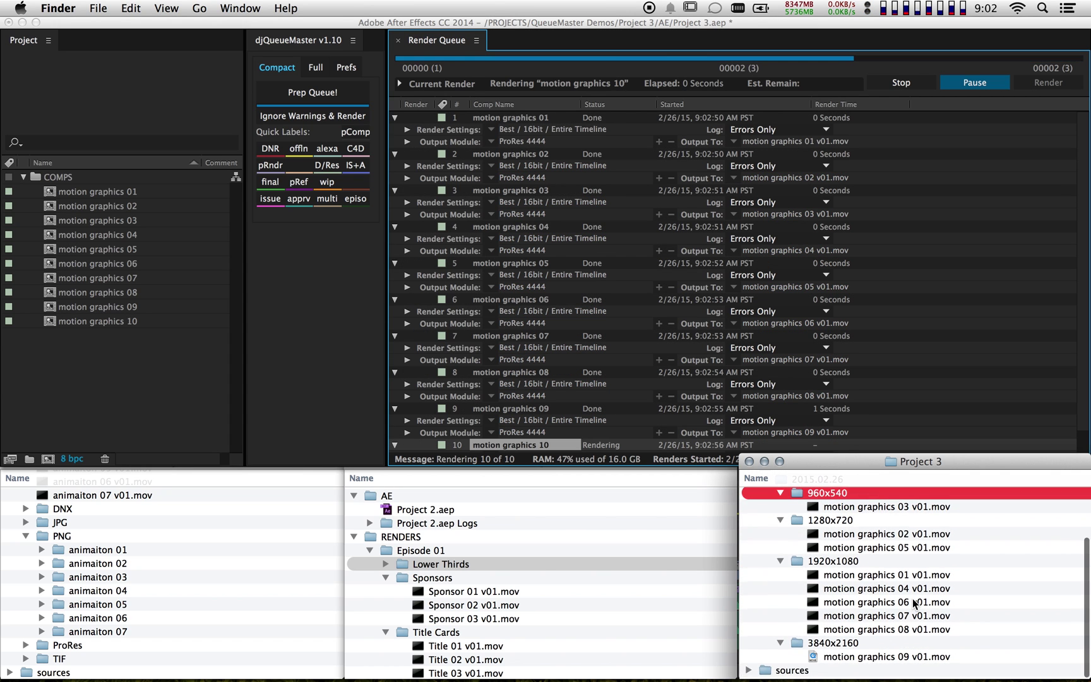